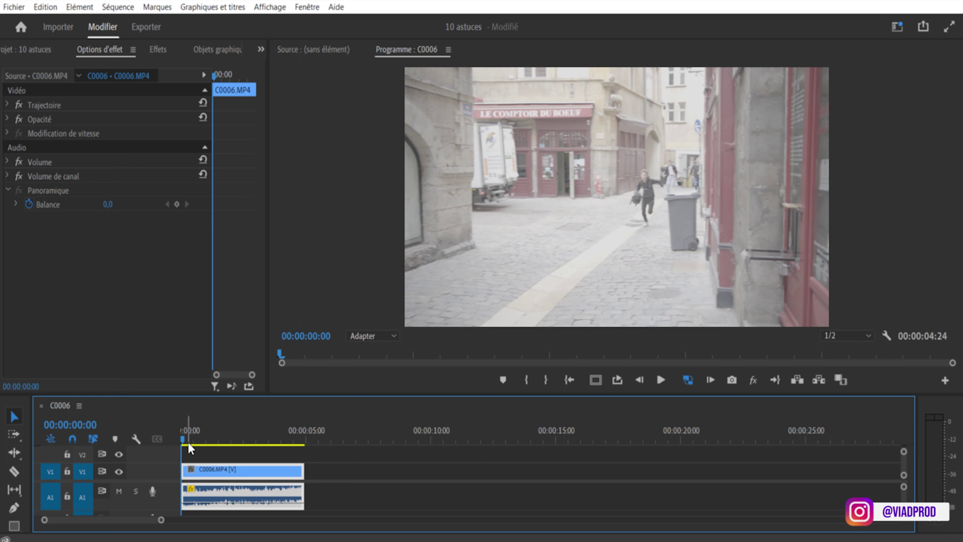
Search the effects for "couleur lu" and apply Couleur Lumetri to the C0006.MP4 video clip.
drag(189, 432, 181, 463)
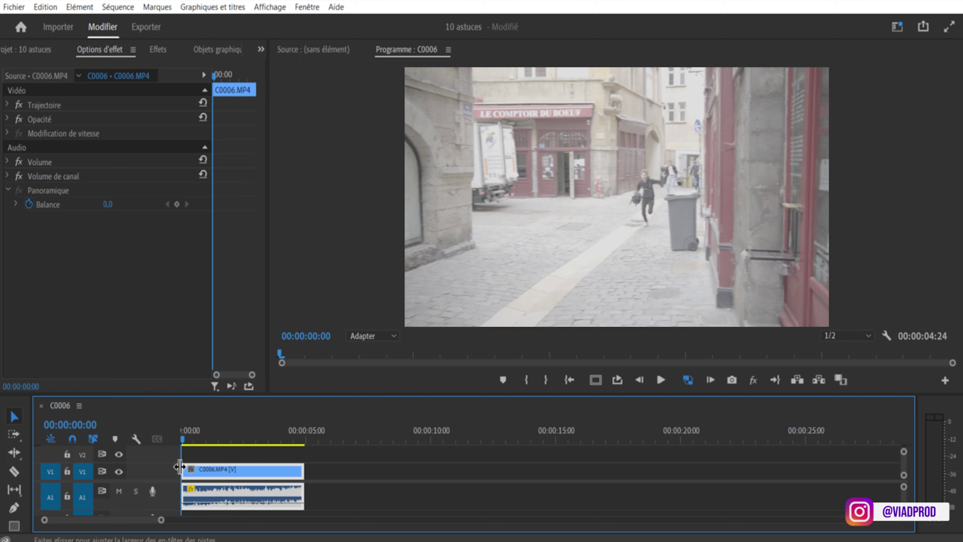
click(158, 53)
click(113, 67)
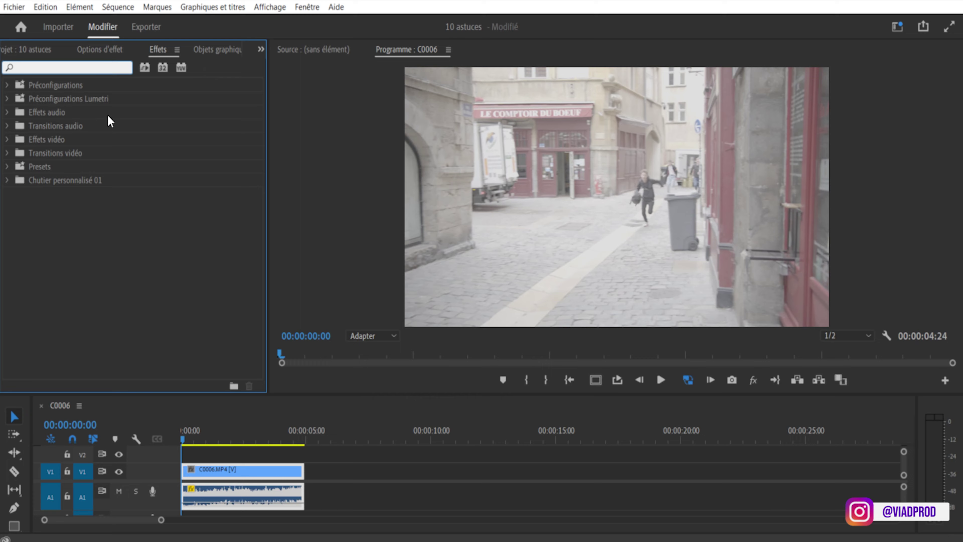
text(coul)
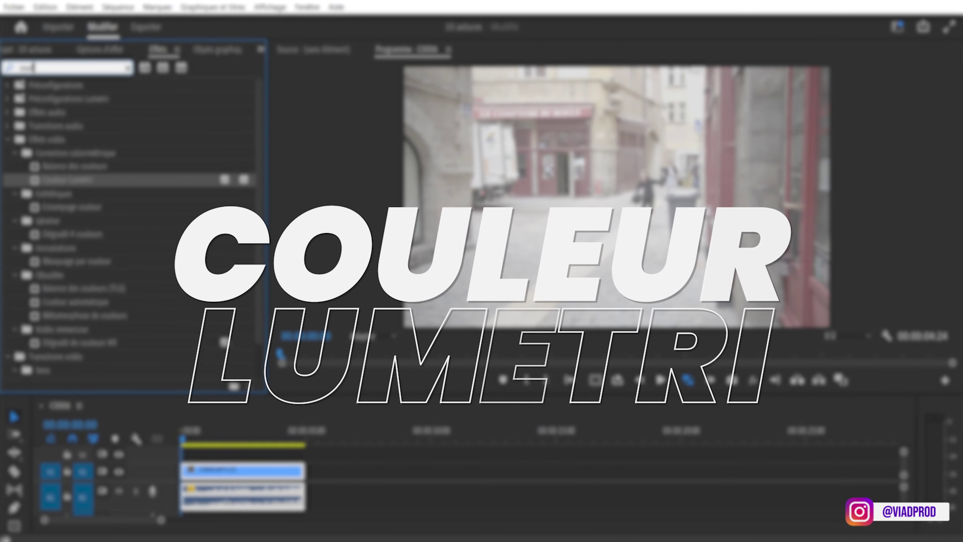
text(eur lu)
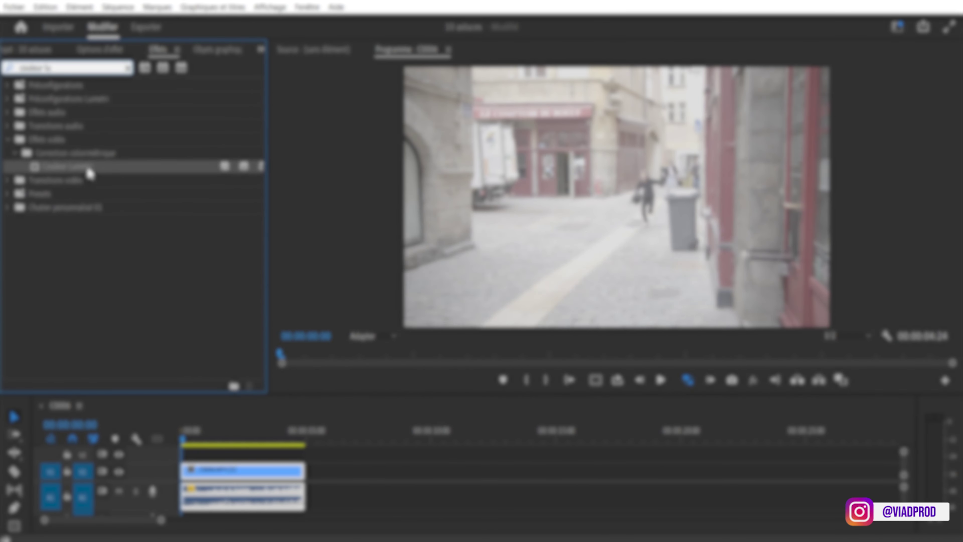
drag(91, 166, 238, 469)
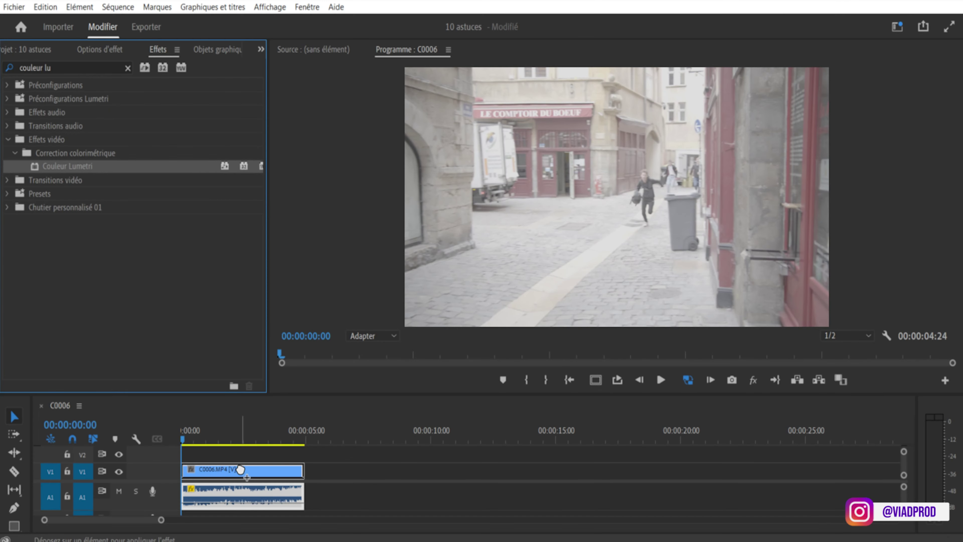
Apply the automatic basic correction in the clip's Couleur Lumetri effect and preview the result over the clip.
click(108, 56)
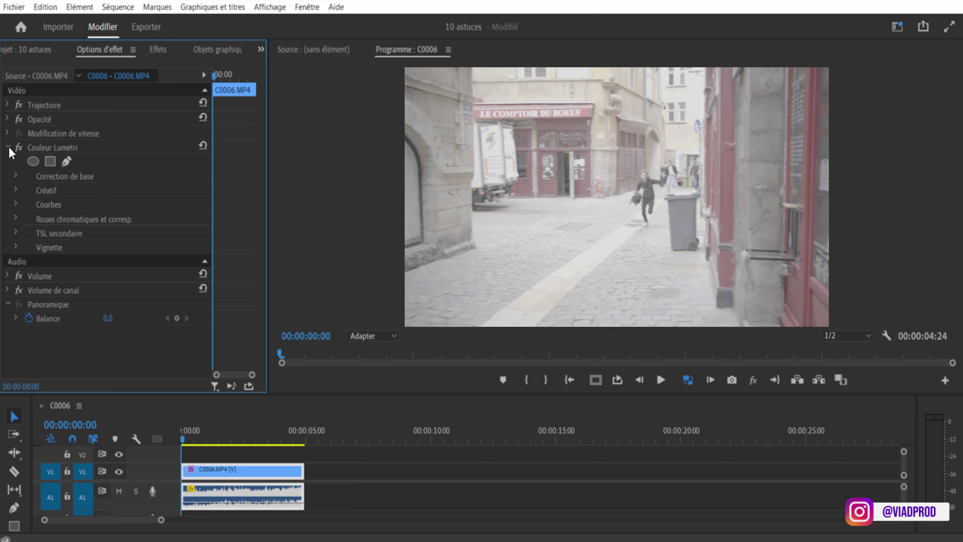
click(17, 177)
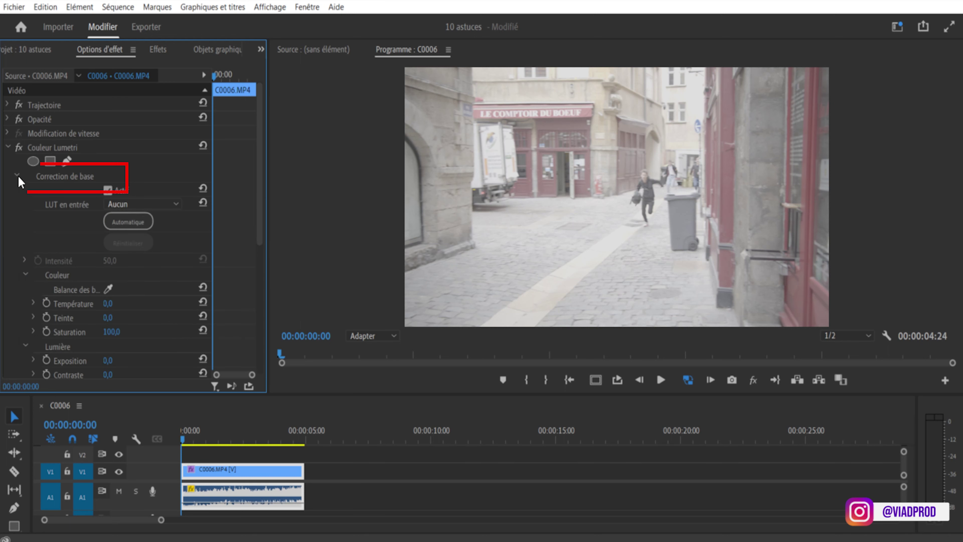
click(120, 222)
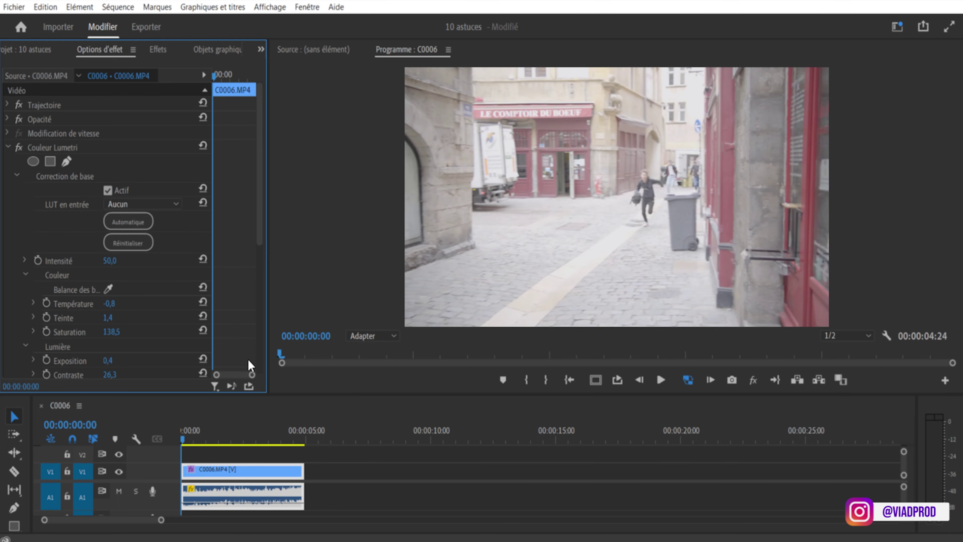
drag(185, 435, 261, 434)
key(space)
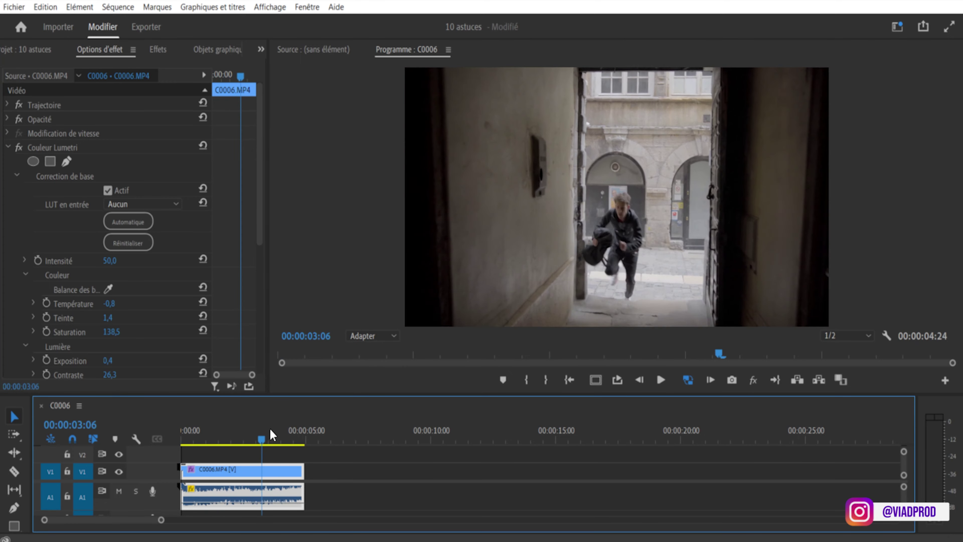
key(Home)
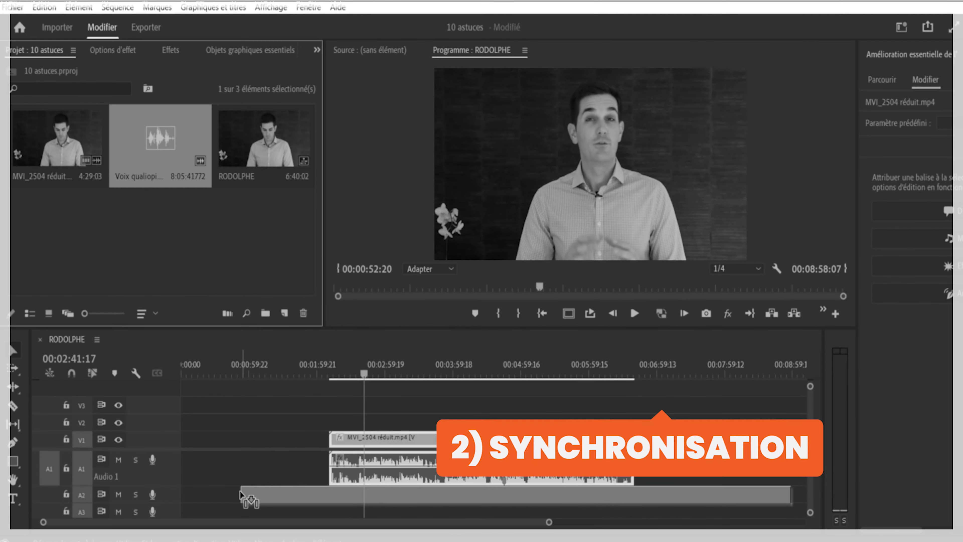
drag(240, 492, 240, 492)
drag(408, 396, 443, 492)
right_click(455, 442)
click(497, 285)
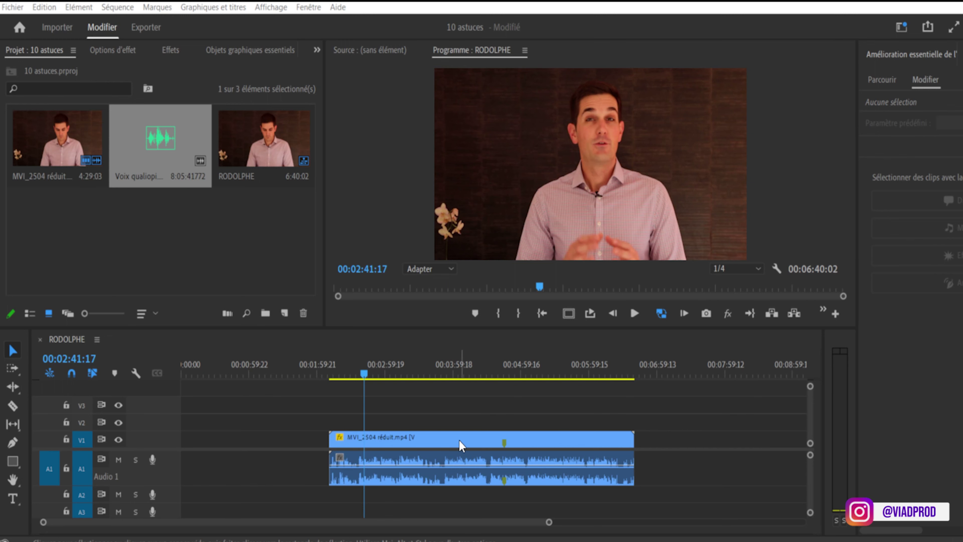
Add the separate voice recording to audio track A2 beneath the MVI_2504 interview clip.
click(458, 456)
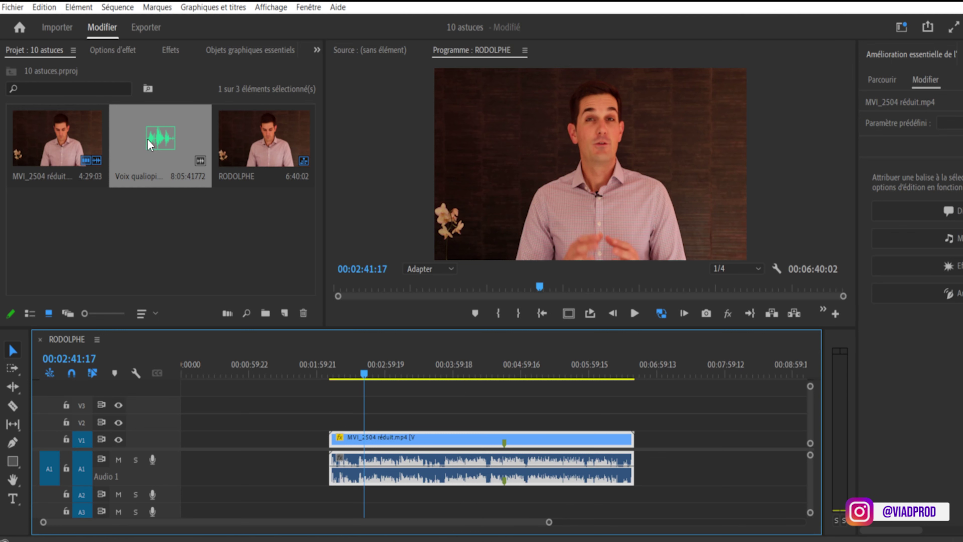
click(159, 145)
drag(153, 145, 240, 494)
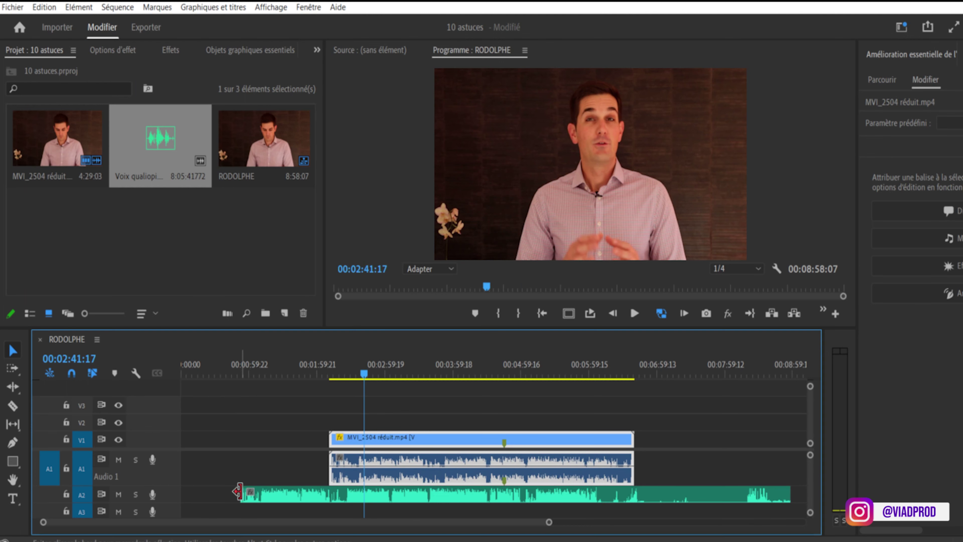
Synchronise the interview clip and the voice recording by audio, using track channel 1, and play the result.
drag(406, 397, 449, 496)
right_click(453, 434)
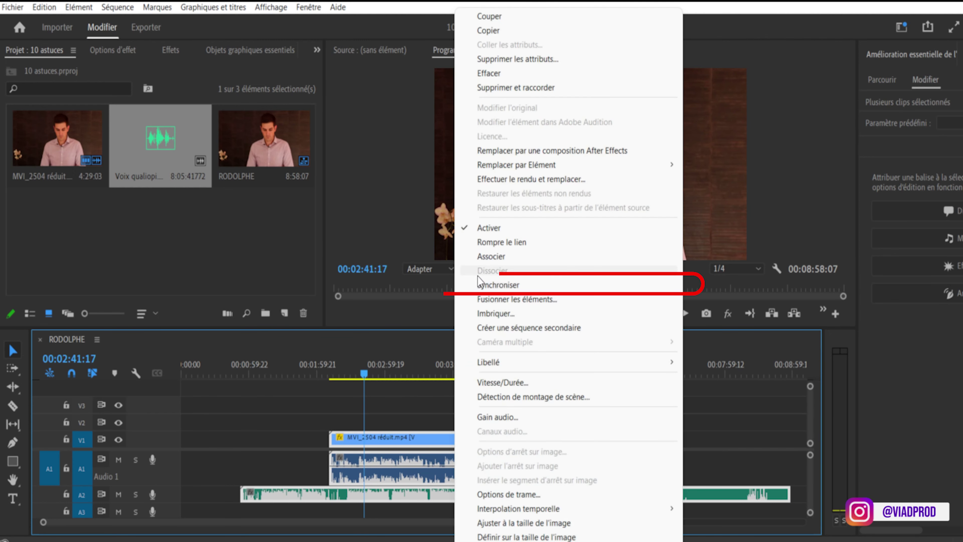
click(495, 285)
click(394, 303)
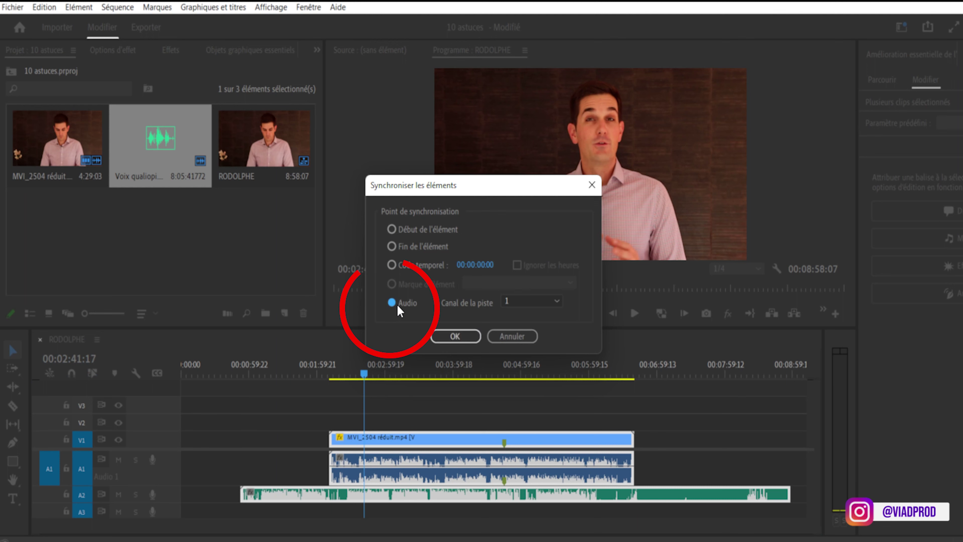
click(449, 339)
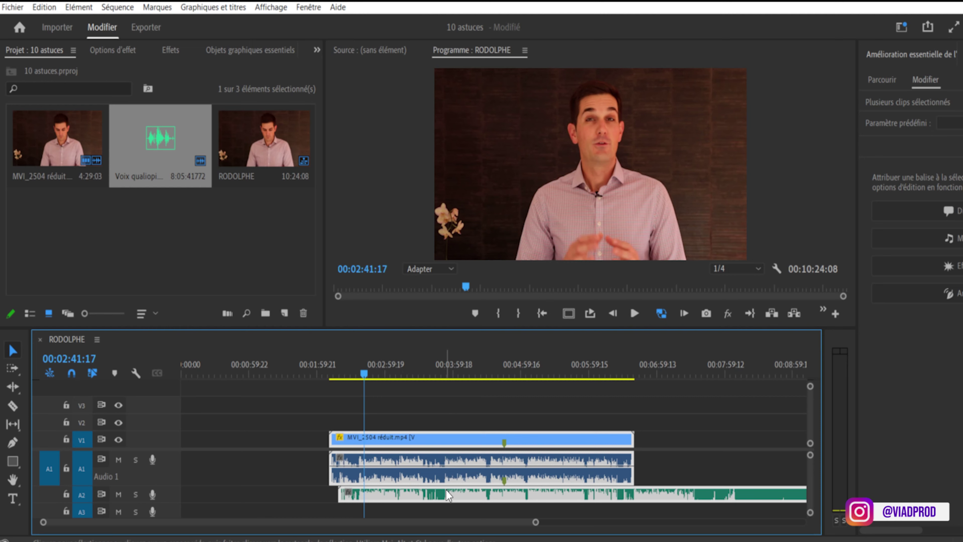
click(505, 359)
key(space)
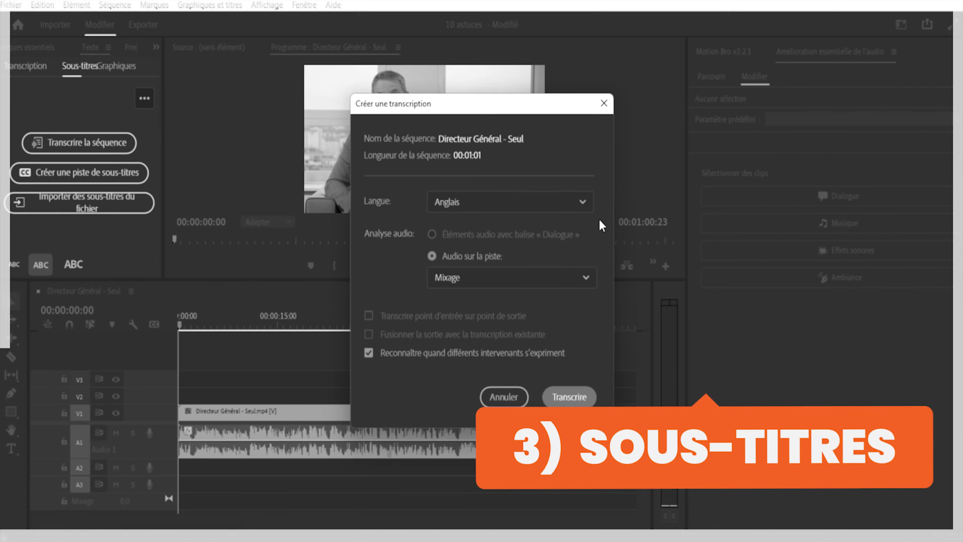
click(580, 201)
scroll(499, 278, down, 3)
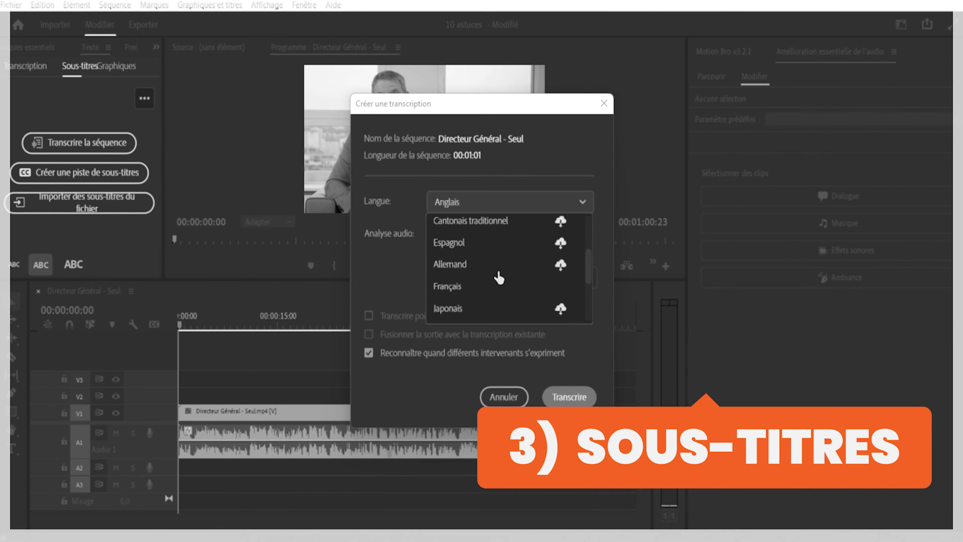
click(498, 284)
click(569, 397)
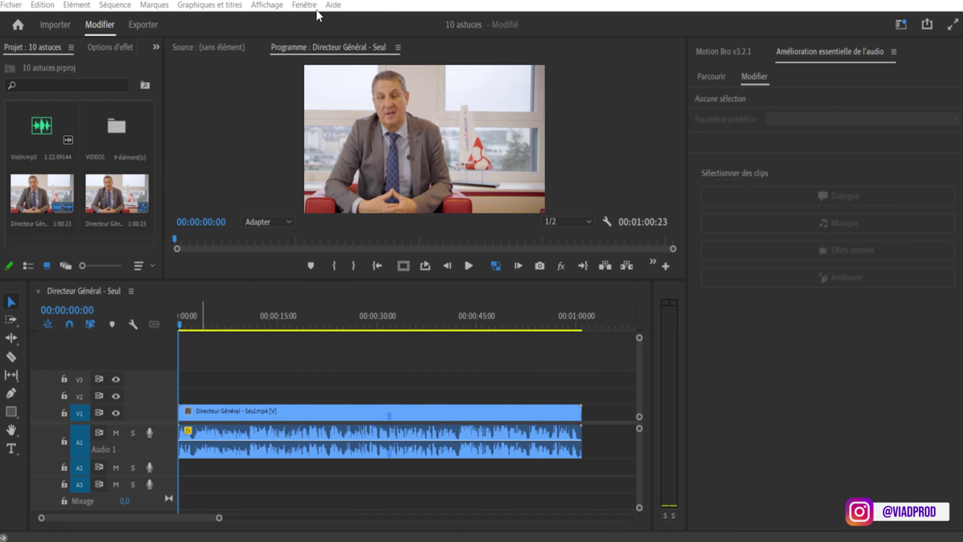
Show the Texte panel and transcribe the Directeur Général - Seul sequence with the language set to Français.
click(308, 5)
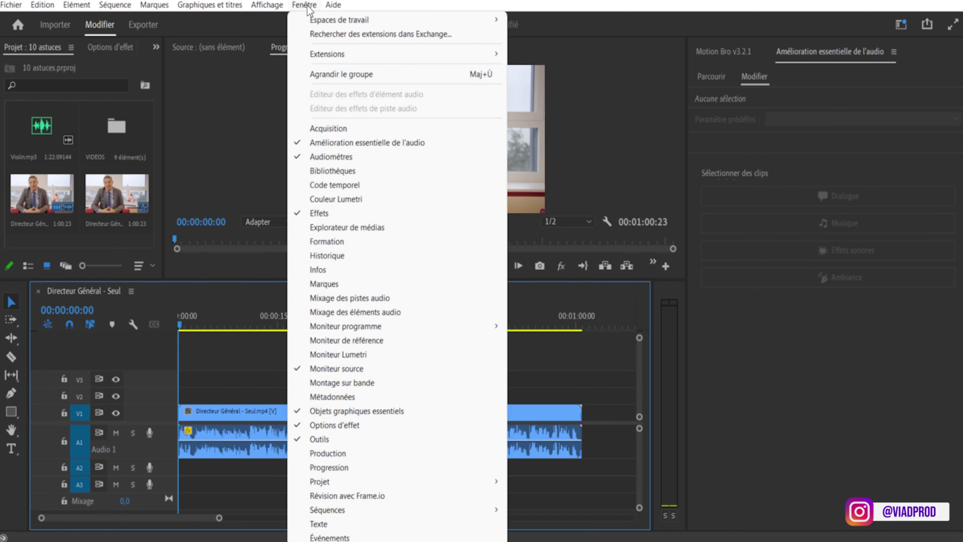
click(379, 522)
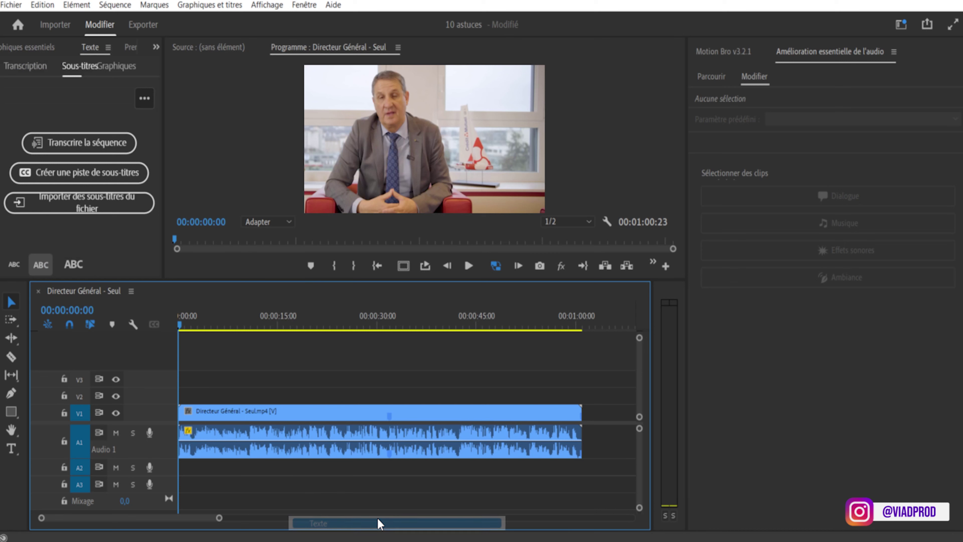
click(94, 147)
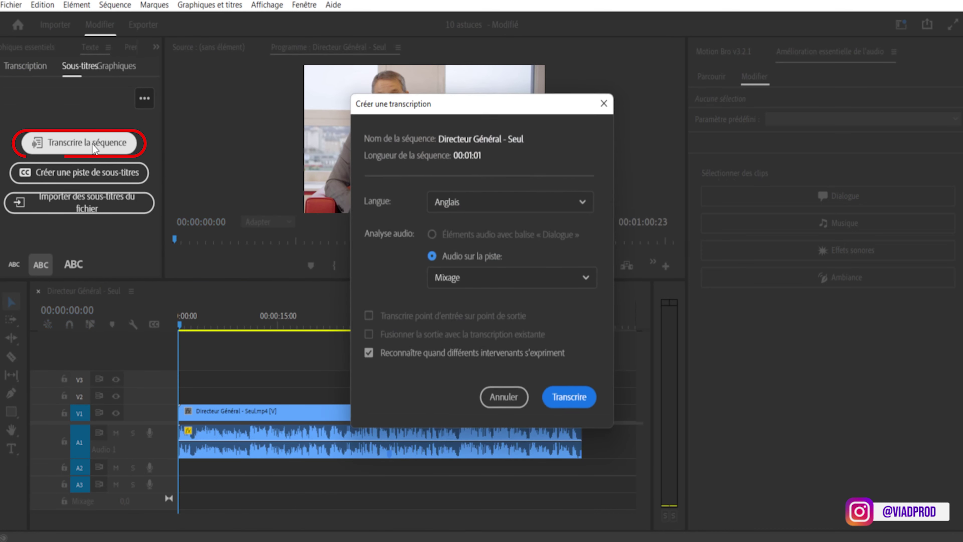
click(544, 203)
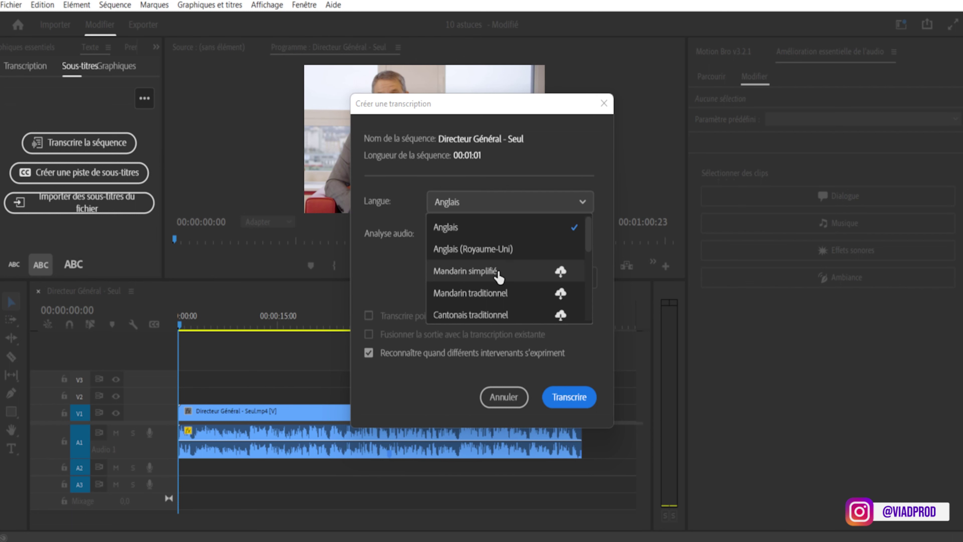
scroll(498, 276, down, 3)
click(494, 291)
click(570, 398)
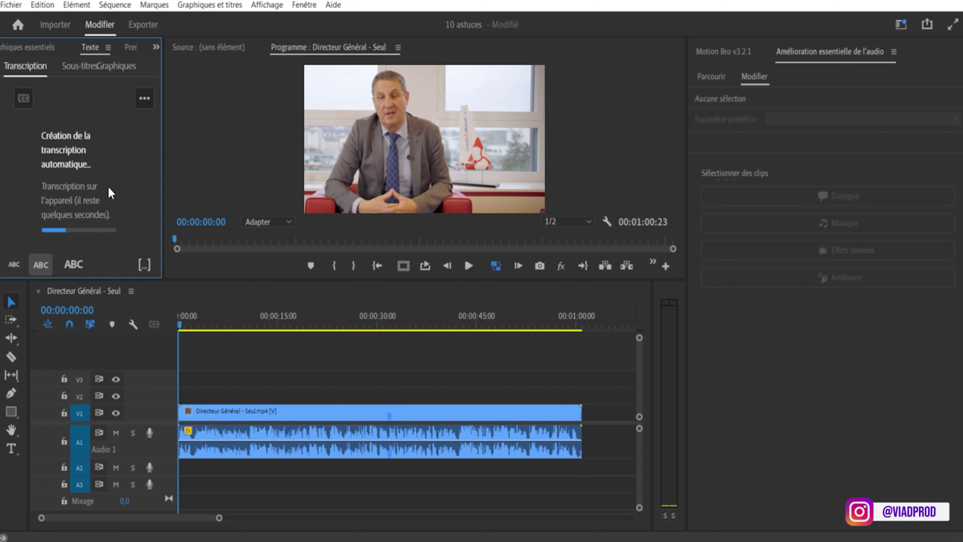
Dock the Texte panel beside Motion Bro, then create single-line subtitles from the transcription with a slightly shorter maximum character length.
drag(95, 52, 842, 224)
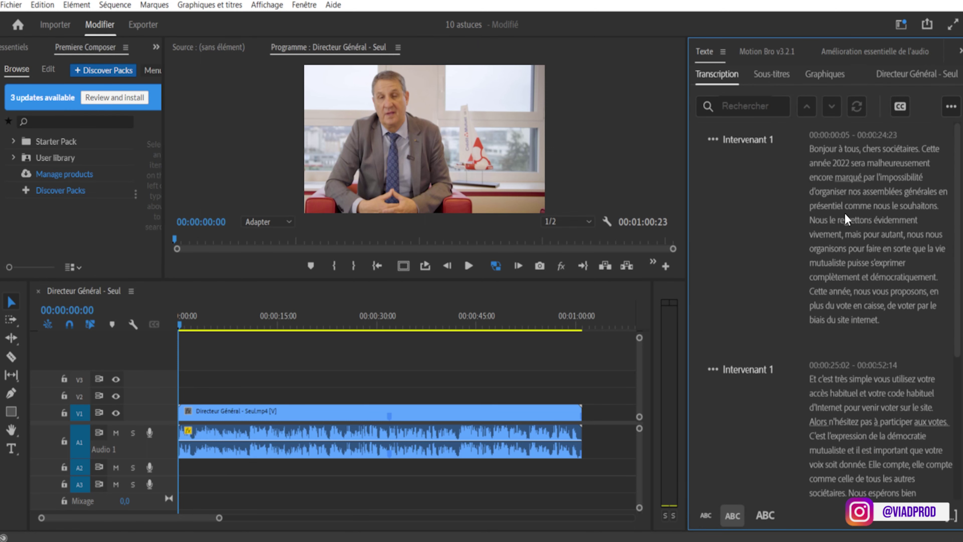
scroll(839, 213, up, 5)
click(900, 108)
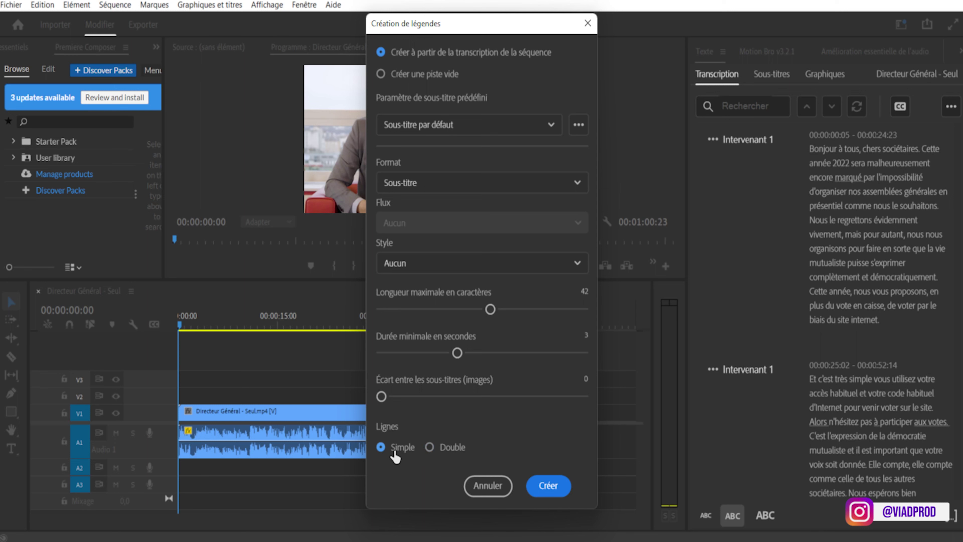
drag(489, 308, 483, 309)
click(548, 485)
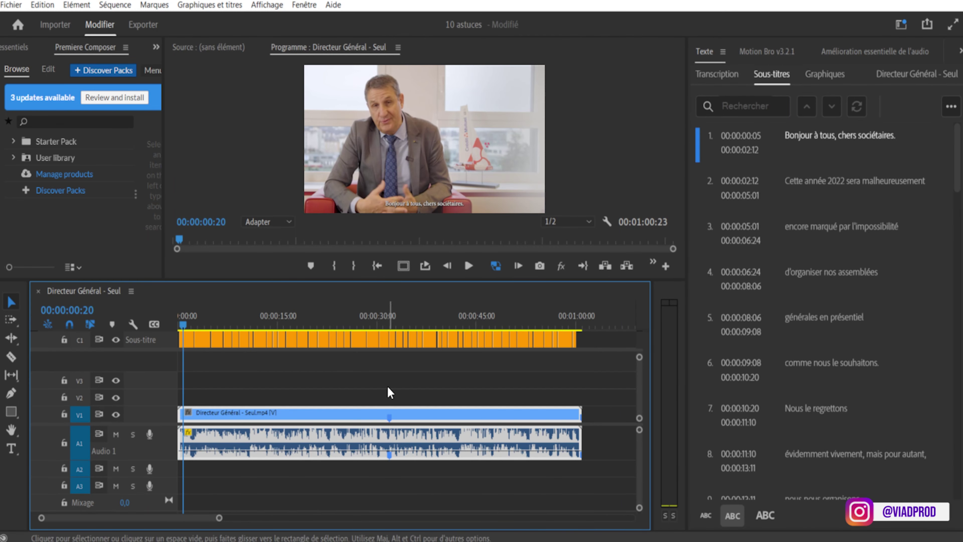
Open the first subtitle's text for editing in the subtitle list and directly on the program picture.
click(183, 319)
click(819, 139)
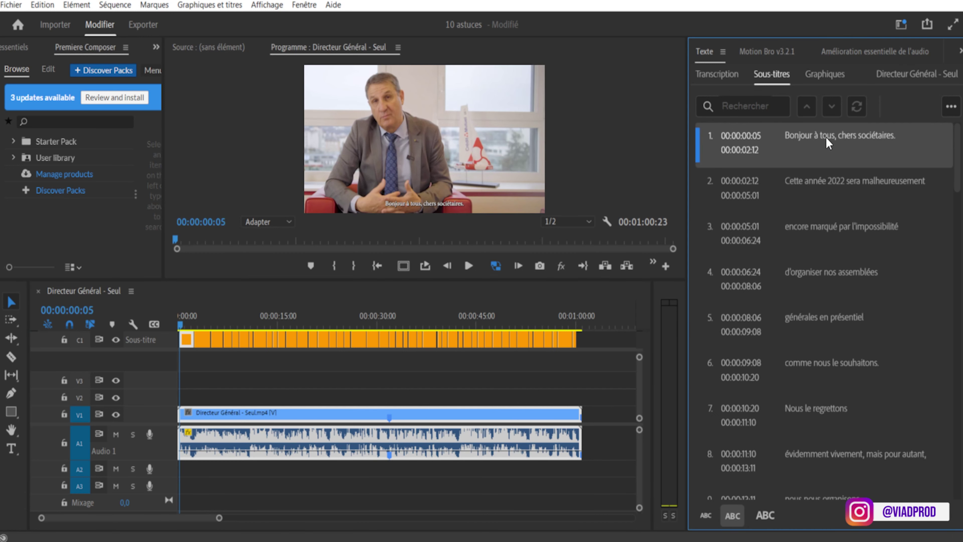
double_click(828, 142)
drag(875, 137, 894, 145)
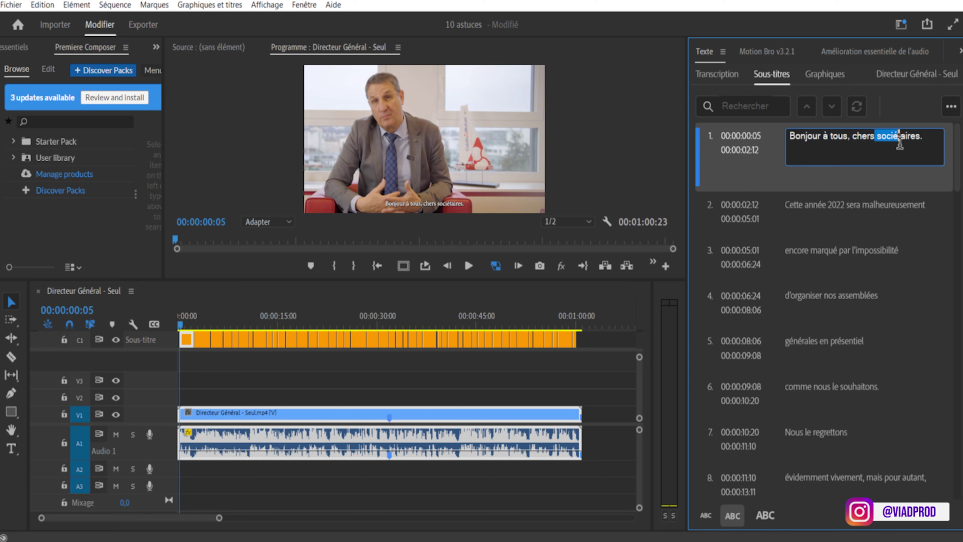
click(455, 205)
click(462, 202)
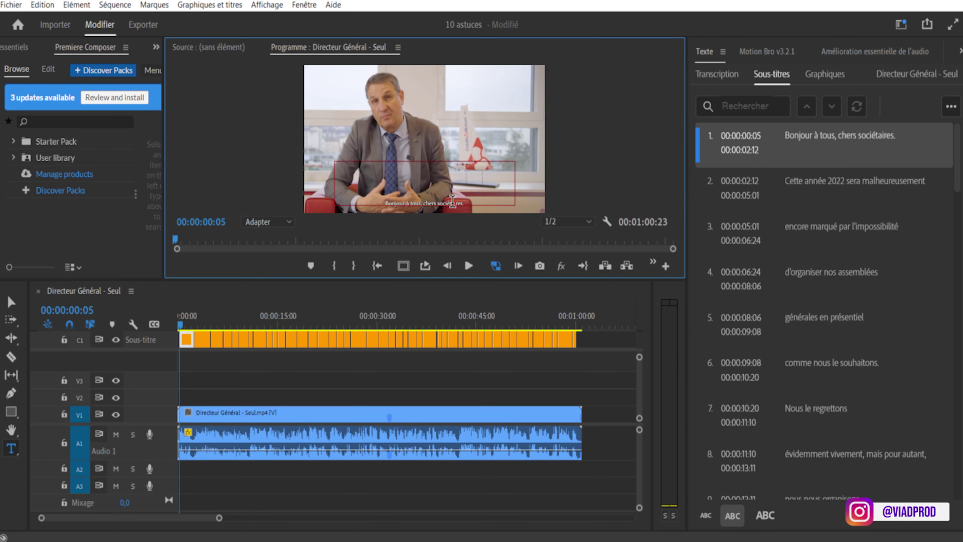
Select all subtitles on the caption track and set their font to Poppins Black at size 84.
key(v)
click(370, 387)
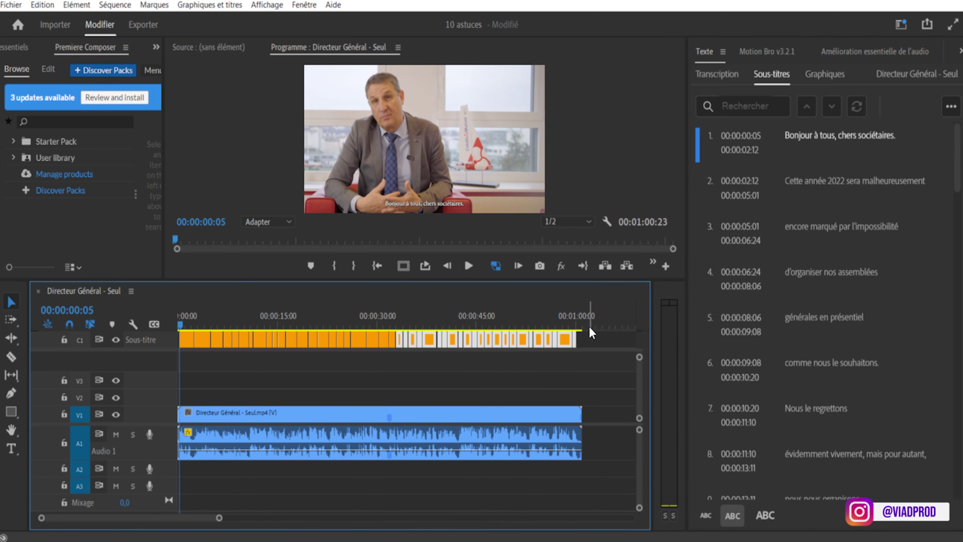
click(202, 340)
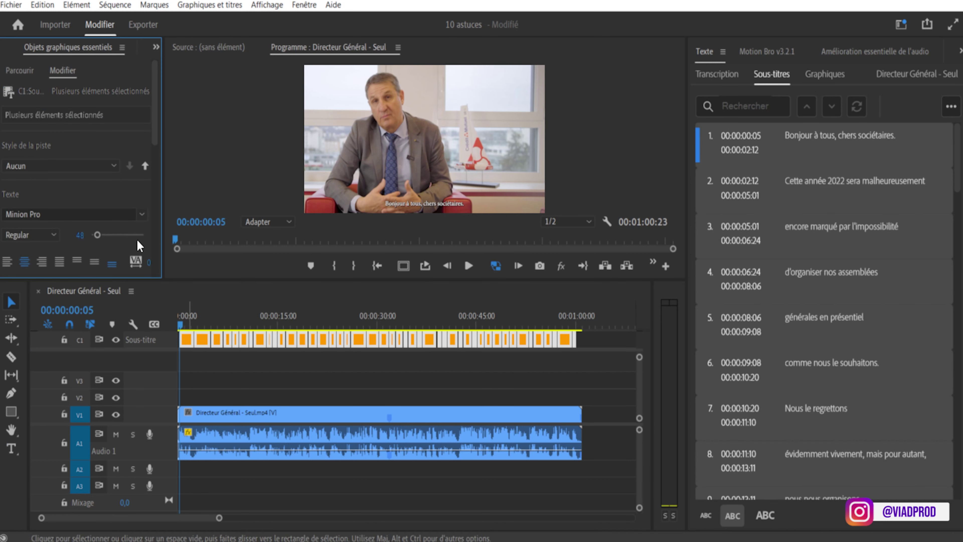
click(65, 214)
text(pop)
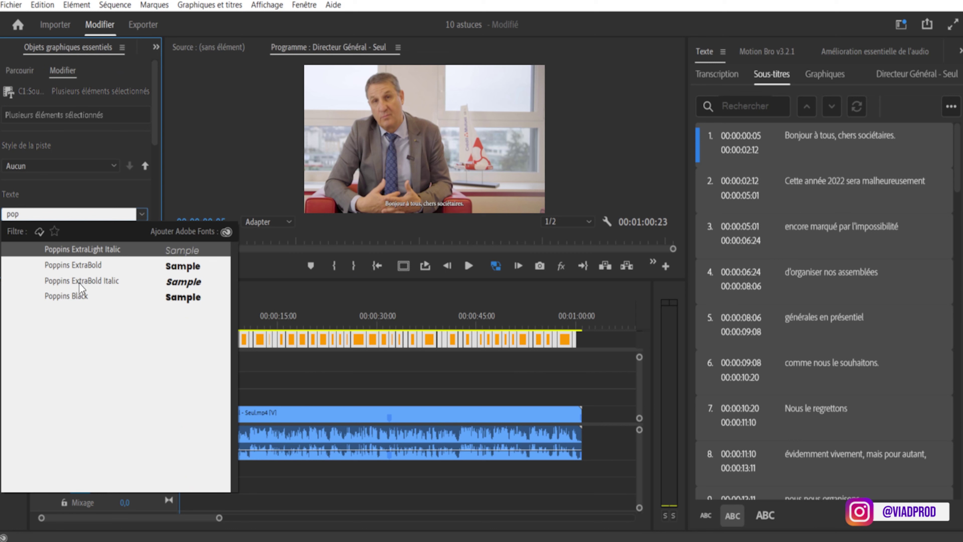
click(86, 300)
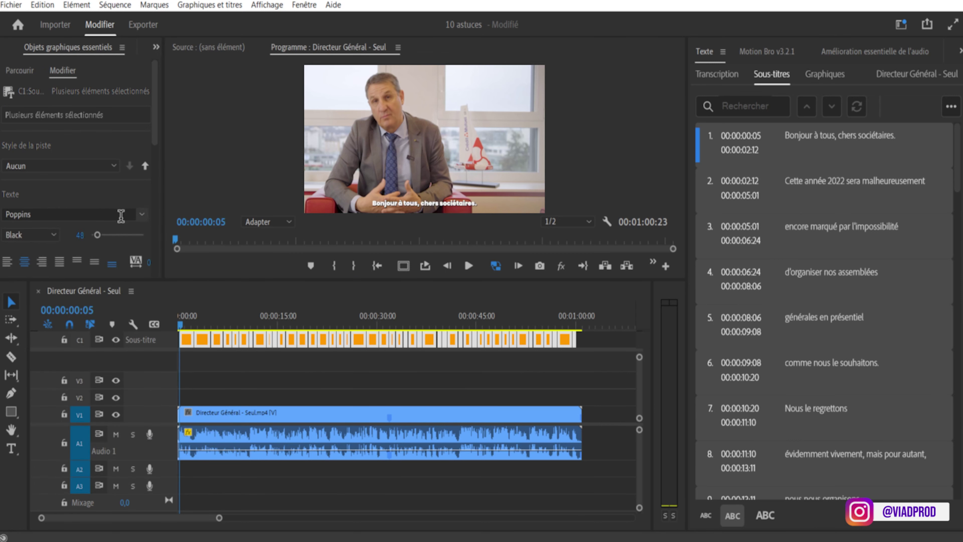
click(81, 237)
text(84)
key(Return)
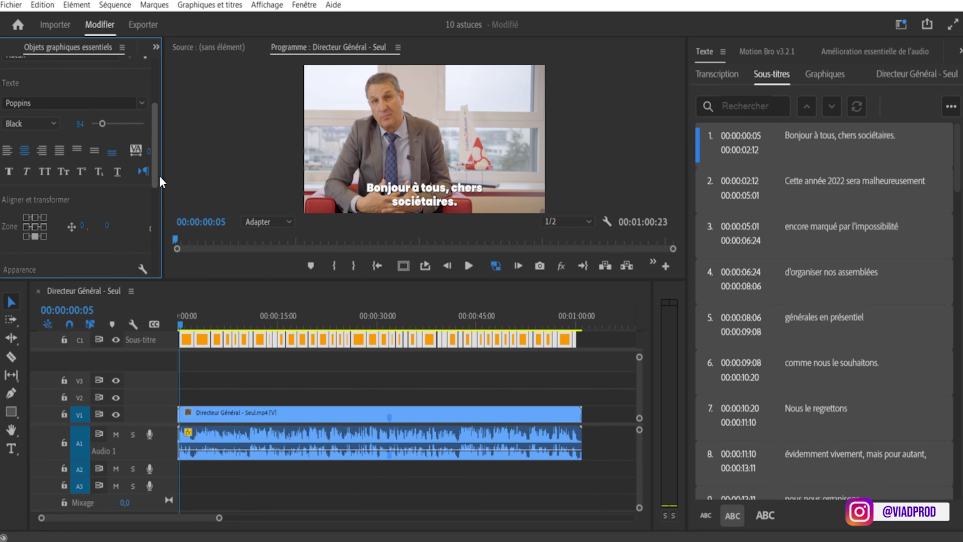
Play the subtitled sequence from about the middle to review the restyled captions.
click(388, 316)
key(space)
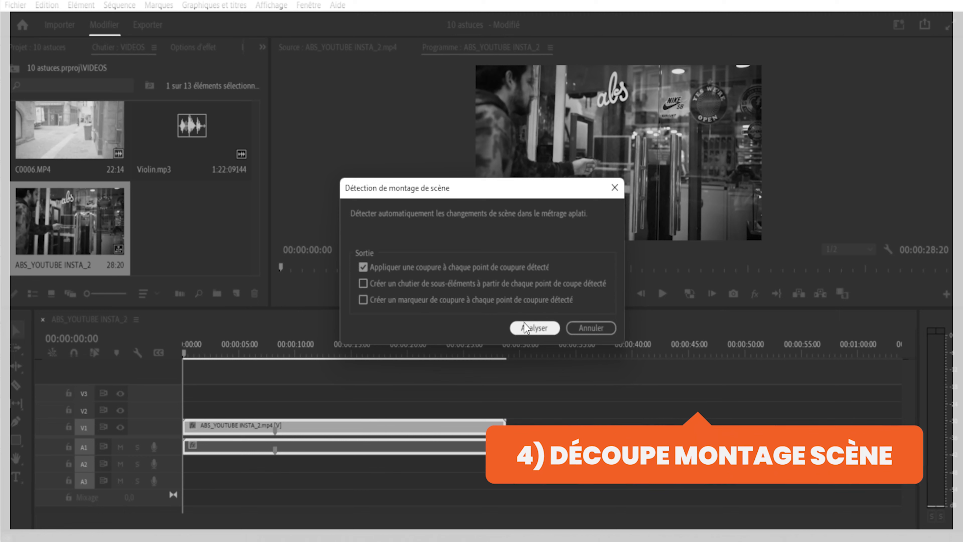
Analyse the ABS_YOUTUBE INSTA_2 clip for scene changes, cutting at every detected point, and select the resulting clips.
click(533, 328)
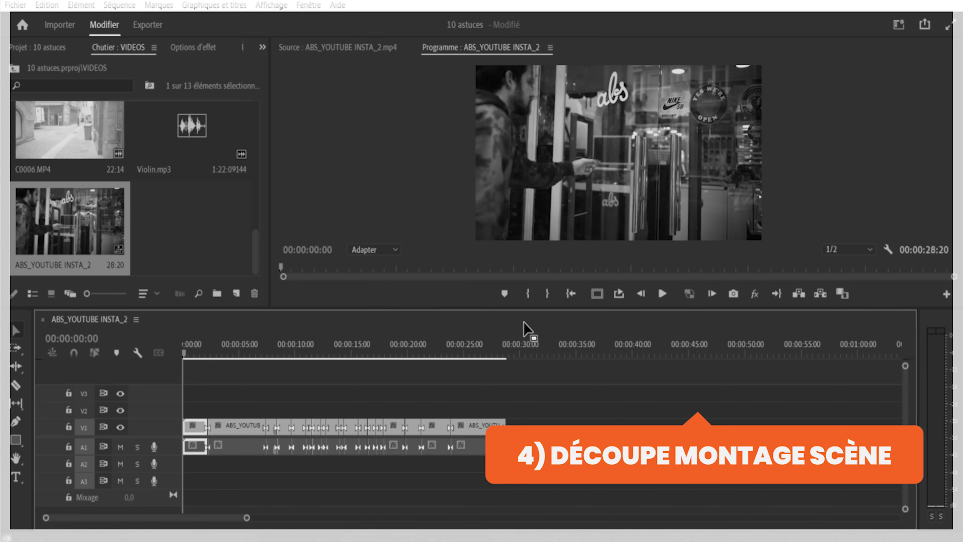
drag(552, 416, 191, 464)
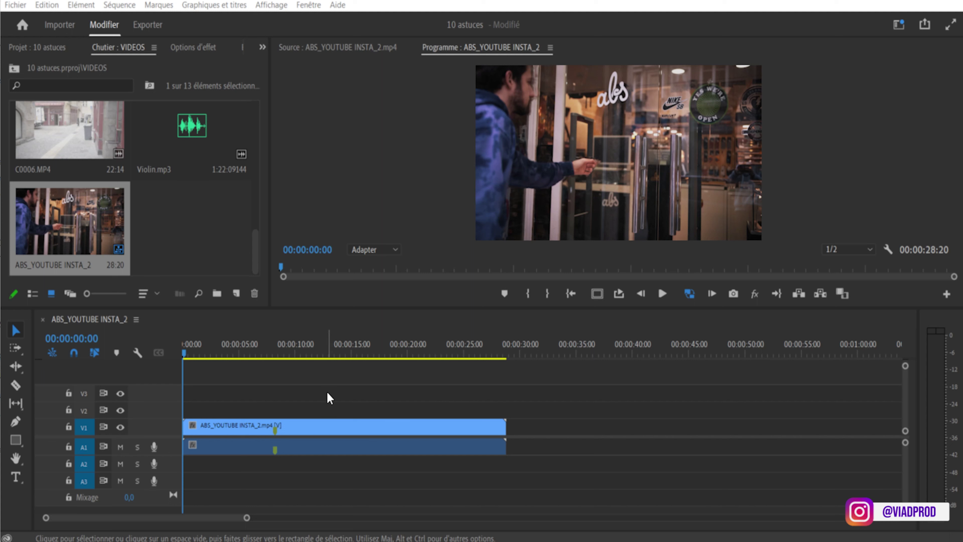
Run scene edit detection (Détection de montage de scène) on the uncut ABS_YOUTUBE INSTA_2 clip, applying a cut at each detected cut point.
drag(386, 395, 308, 444)
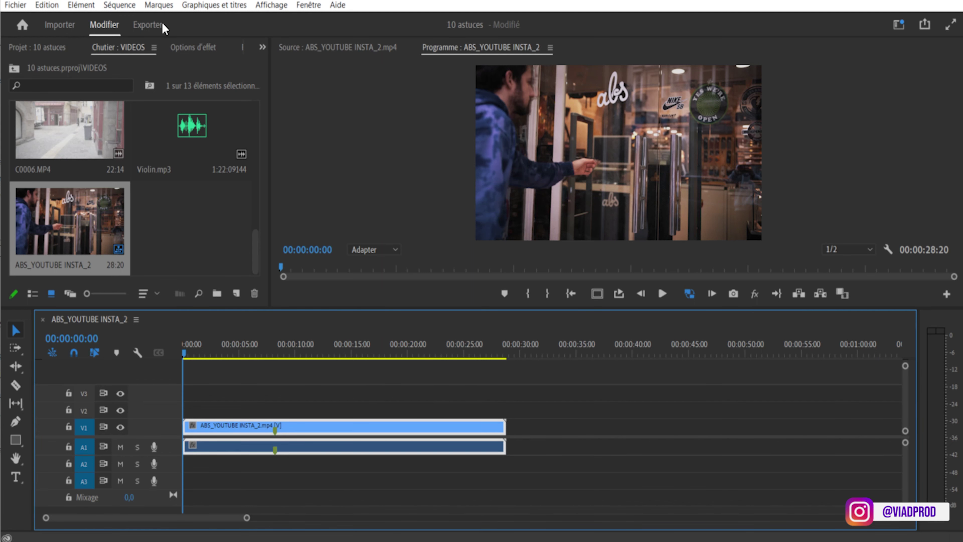
click(82, 5)
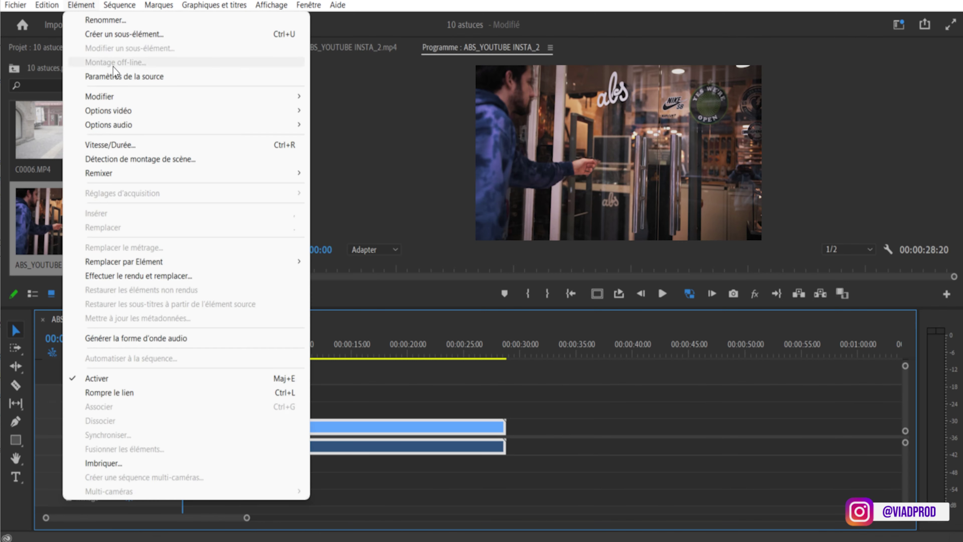
click(155, 162)
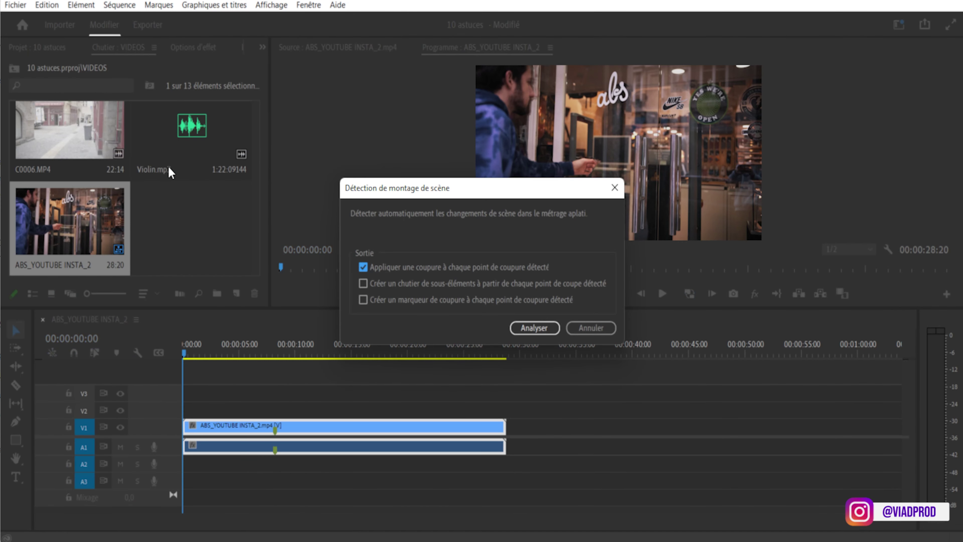
click(526, 328)
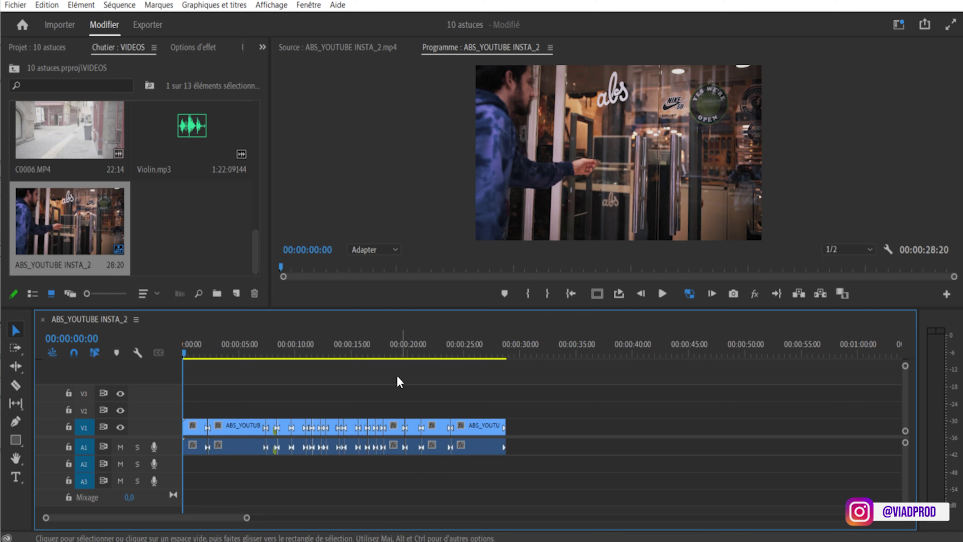
Scrub across the detected cuts to 00:00:13:00 to examine the separated clips closely.
drag(209, 344, 331, 352)
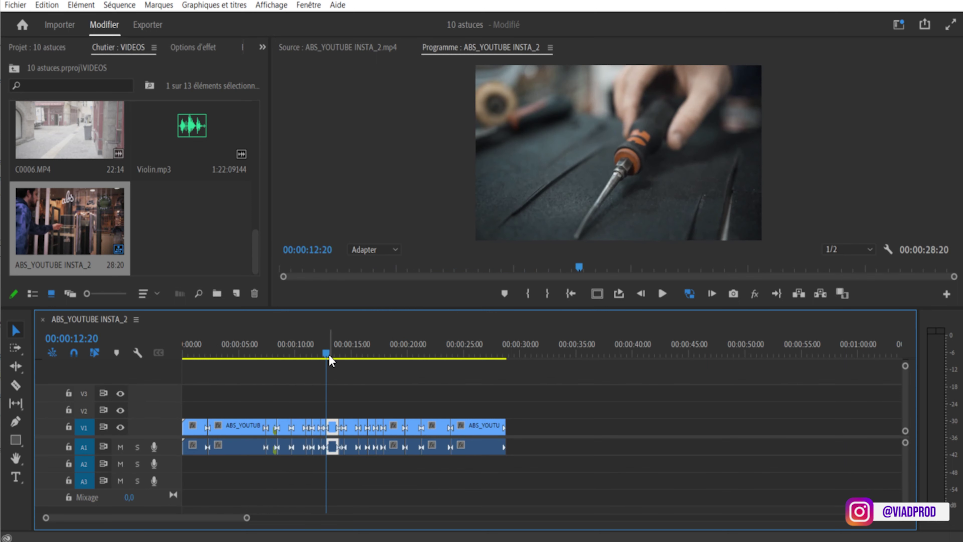
key(equal)
key(equal)
key(equal)
drag(544, 335, 560, 338)
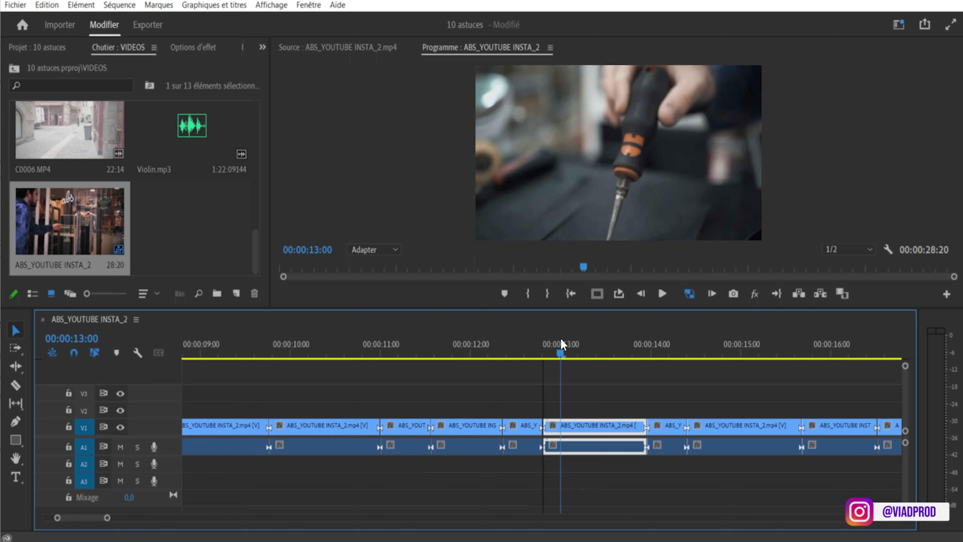
Expand the Trajectoire effect of the clip at 00:00:13:00 and adjust its scale.
click(190, 52)
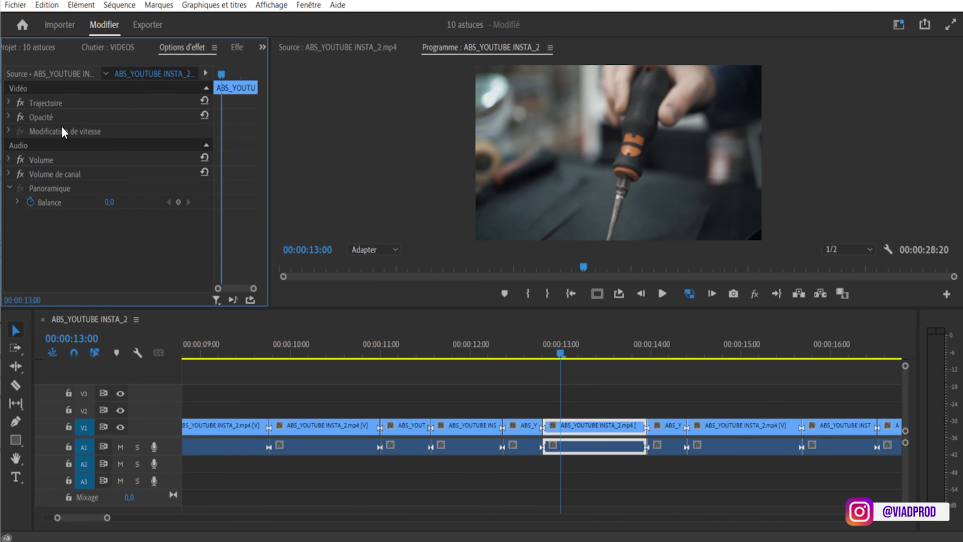
click(10, 103)
drag(114, 130, 122, 132)
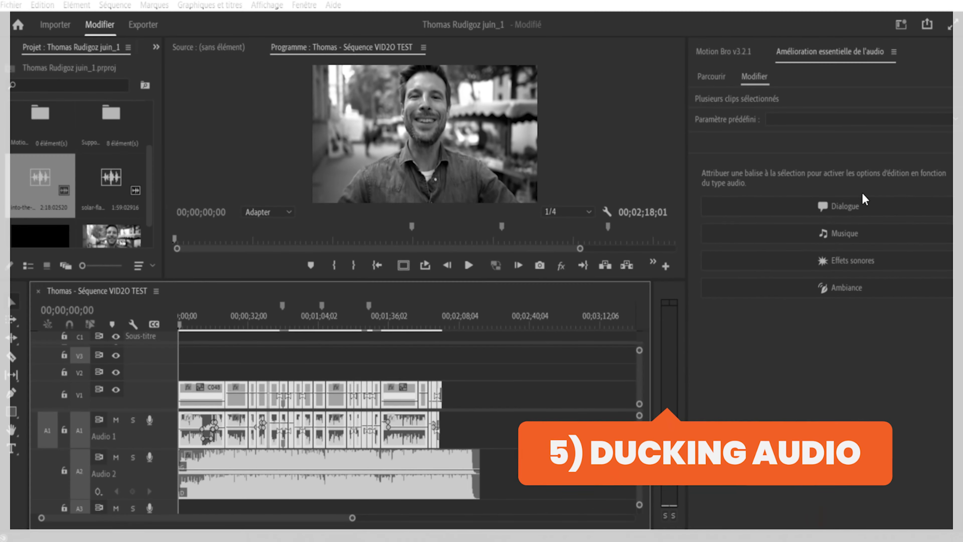
Tag the selected voice clips as Dialogue and the Audio 2 music clip as Musique.
click(864, 205)
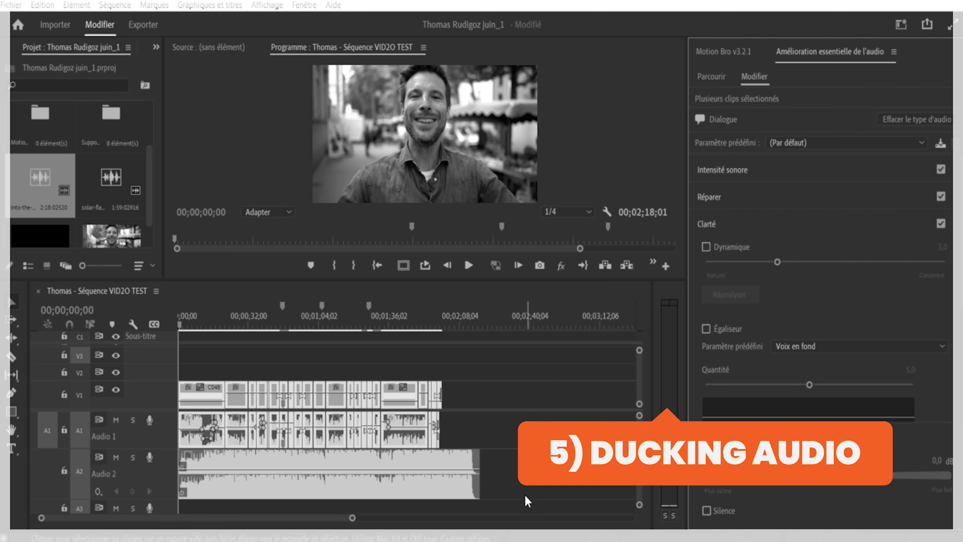
click(424, 492)
click(852, 234)
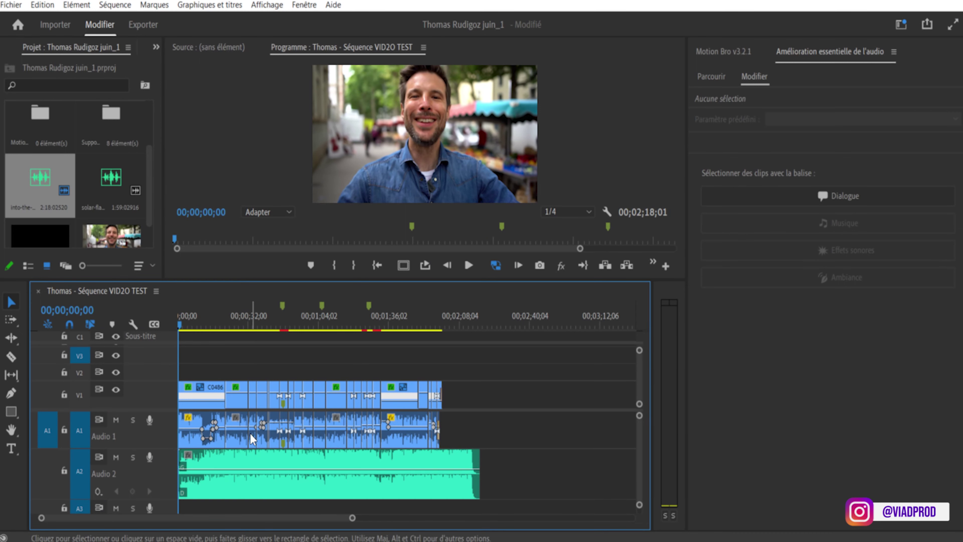
Select all clips on V1 with their Audio 1 voice tracks and tag them as Dialogue in Amélioration essentielle de l'audio.
drag(470, 431, 199, 387)
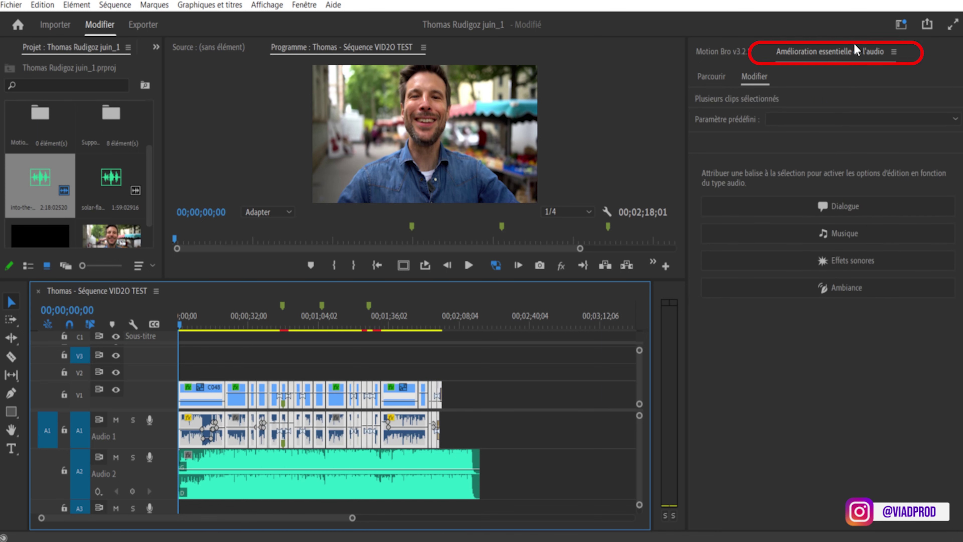
click(304, 6)
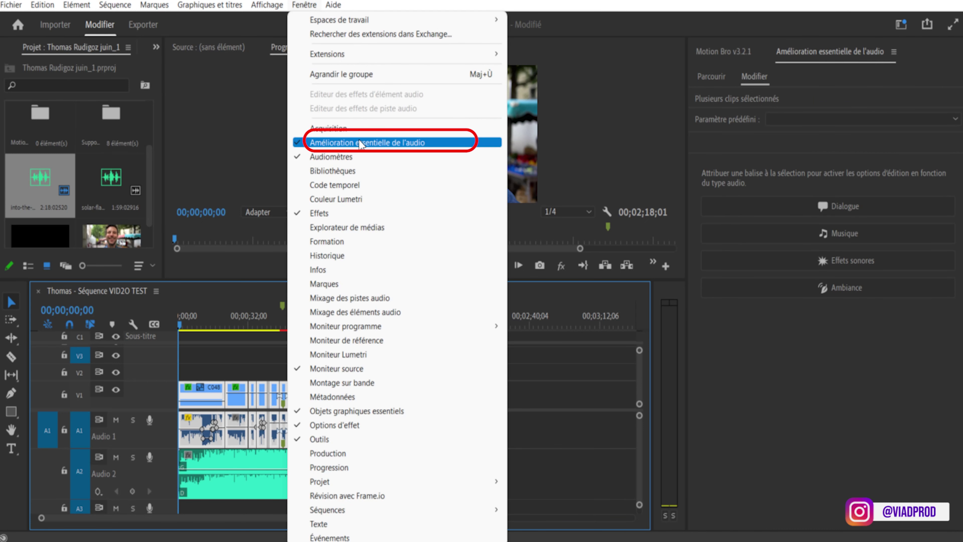
key(Escape)
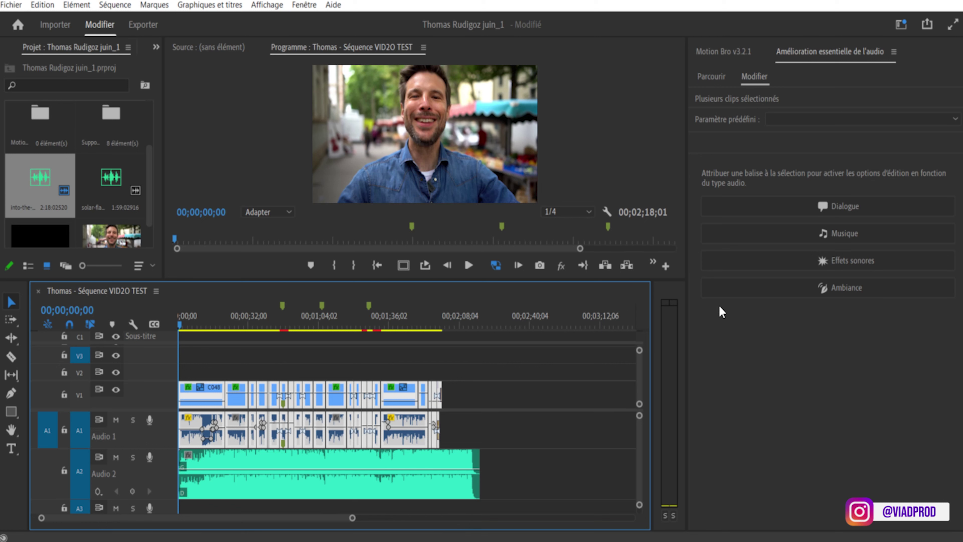
drag(511, 432, 214, 374)
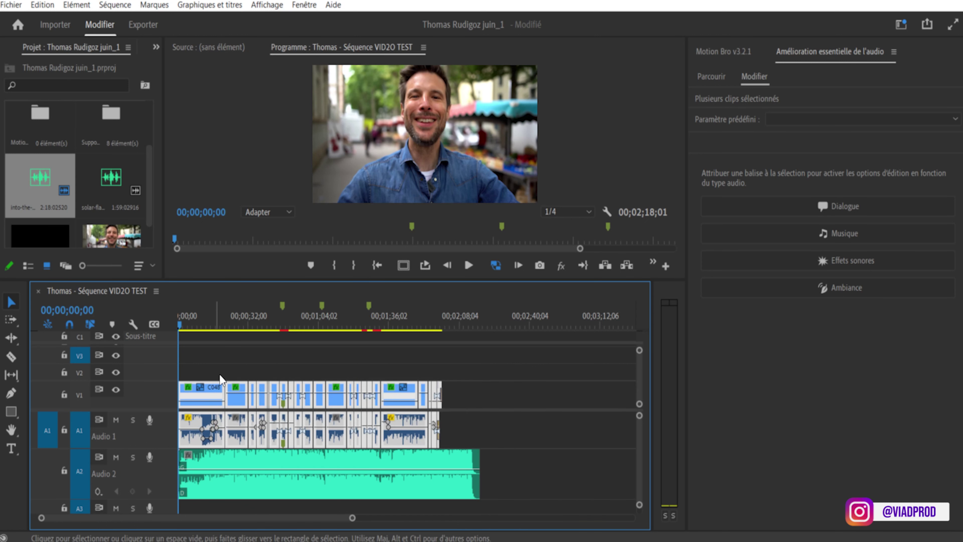
click(864, 207)
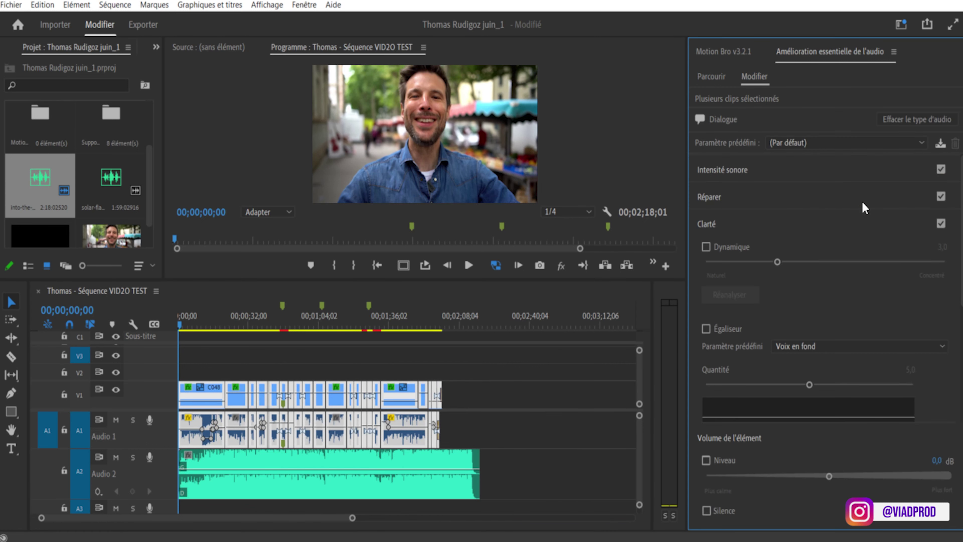
Tag the music clip on Audio 2 as Musique and enable Ducking for it.
click(423, 492)
click(849, 233)
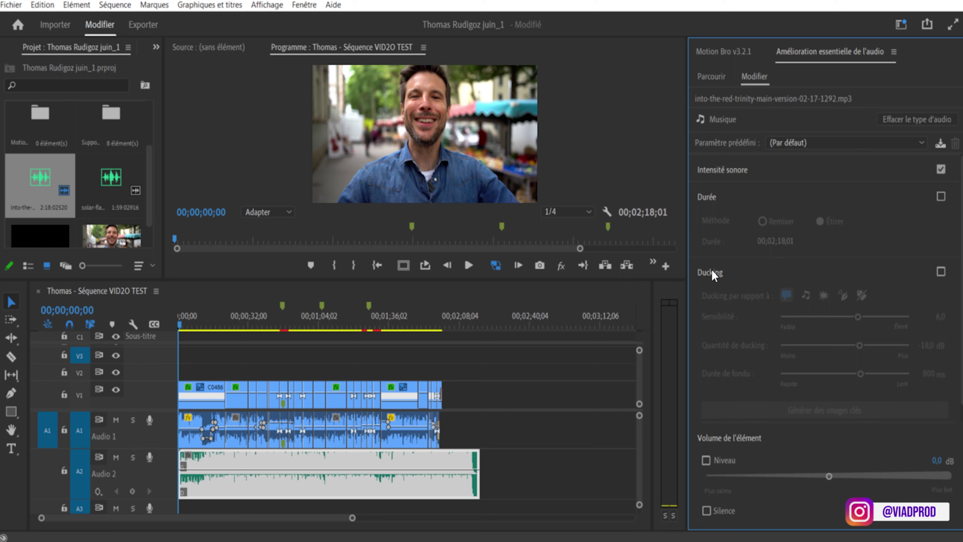
click(940, 271)
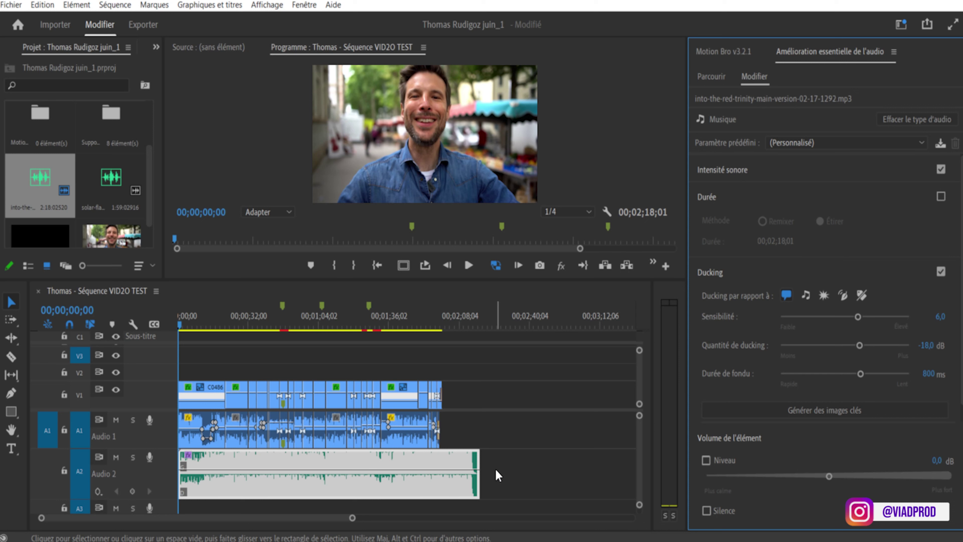
Examine the voice and music waveforms around 00;00;09;29 and across the whole sequence, keeping the Audio 2 music clip selected.
click(201, 316)
key(=)
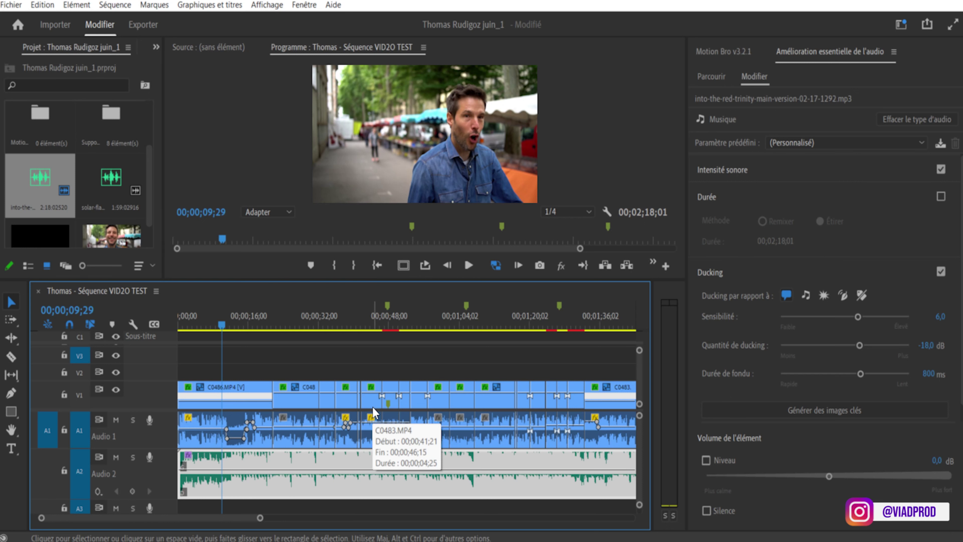
key(minus)
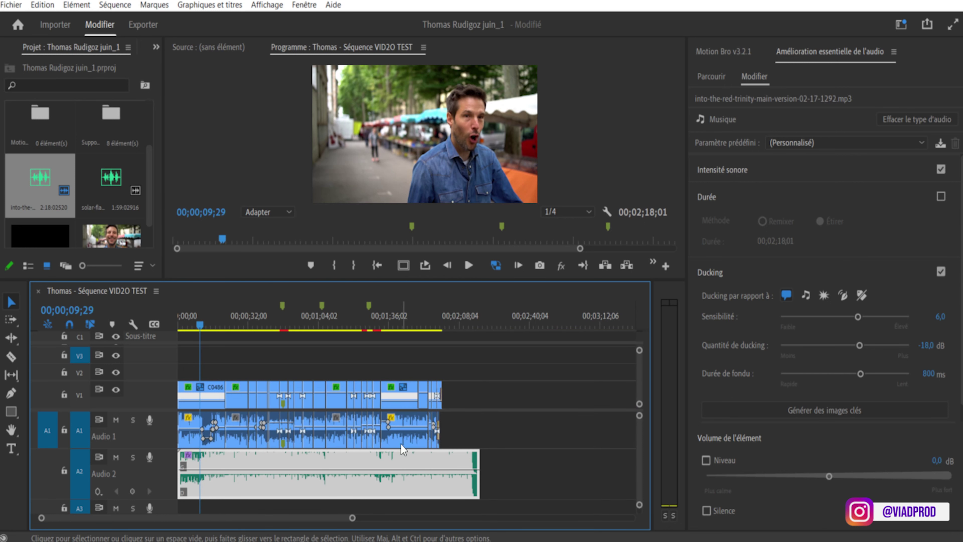
click(521, 482)
click(431, 483)
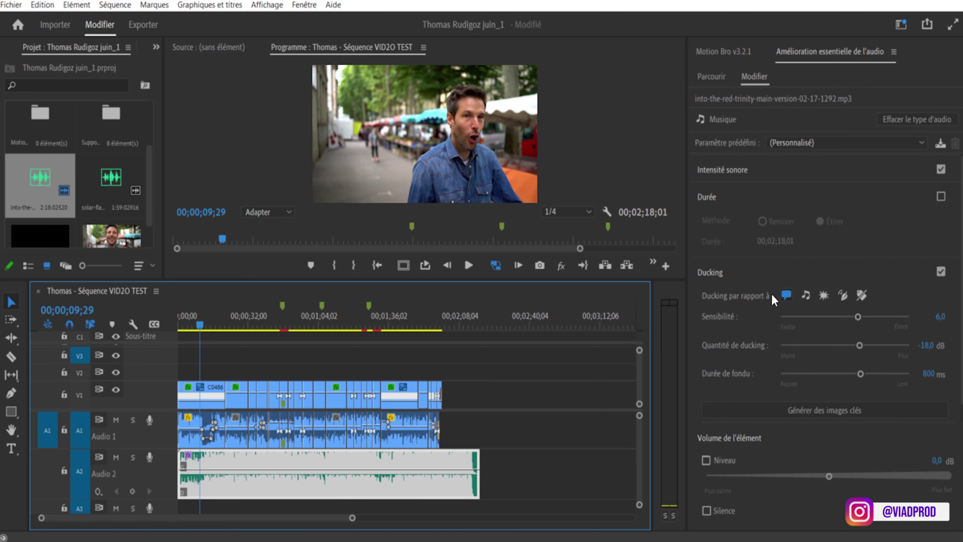
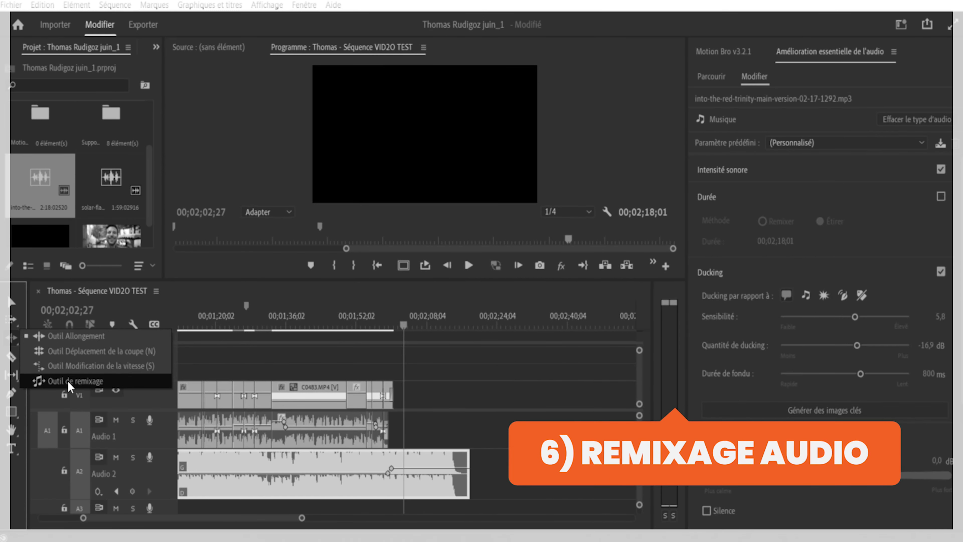
Shorten the Audio 2 music clip with the Remix tool (Outil de remixage) to a target duration of 00;01;59;09.
click(72, 381)
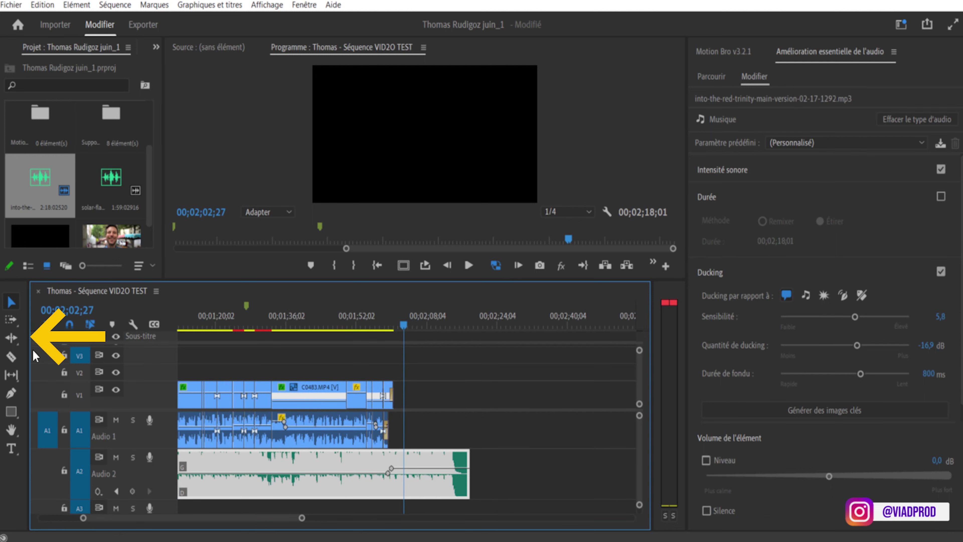
click(10, 337)
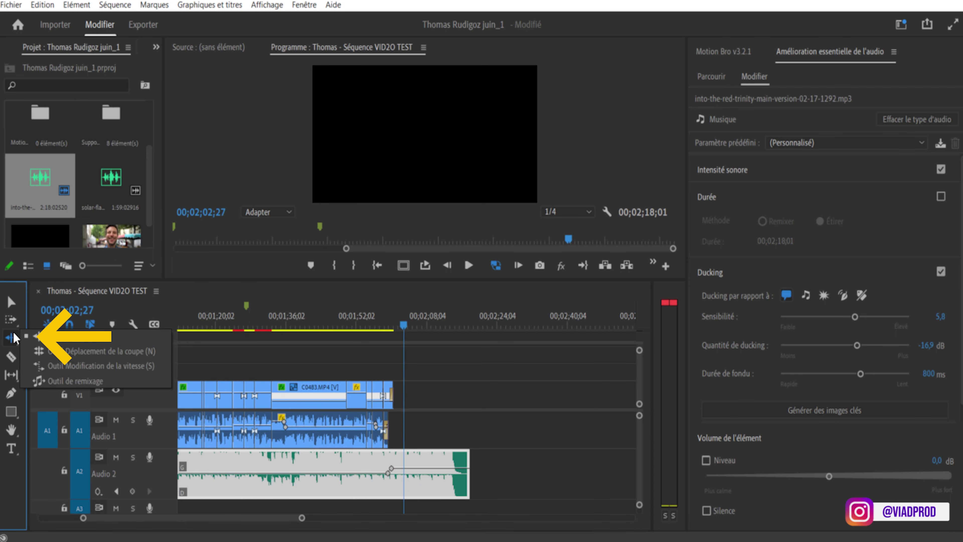
click(70, 382)
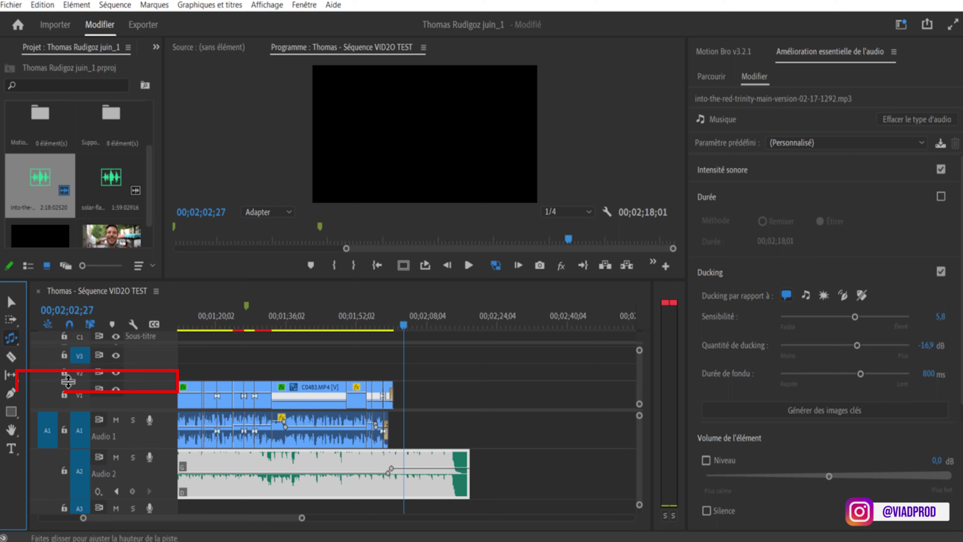
click(470, 453)
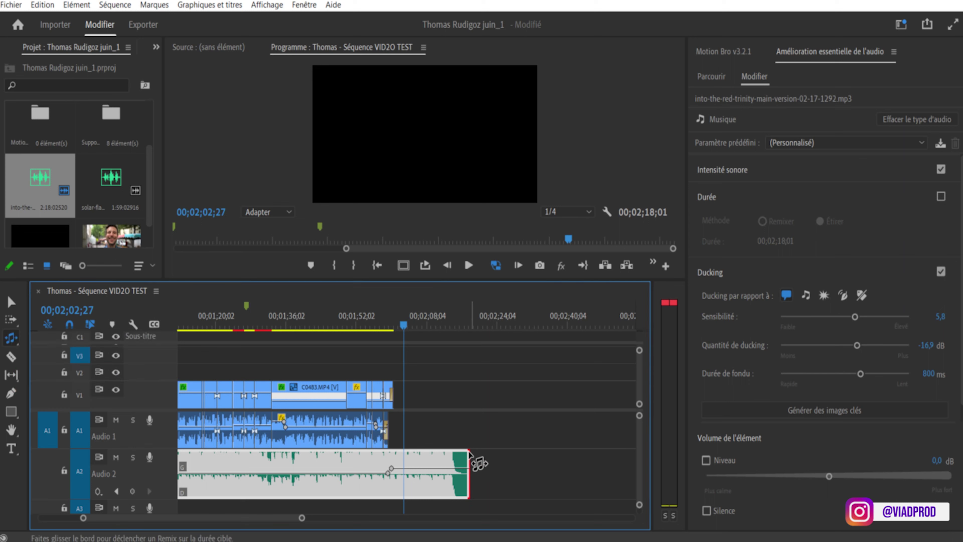
drag(470, 454, 388, 463)
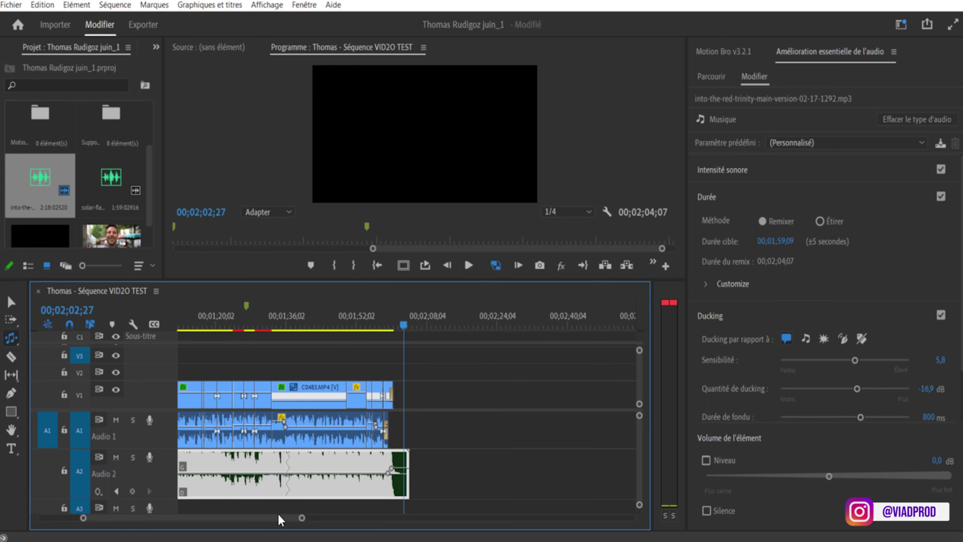
Play the end of the sequence from 00;01;56;06 to check how the remixed music finishes.
click(371, 322)
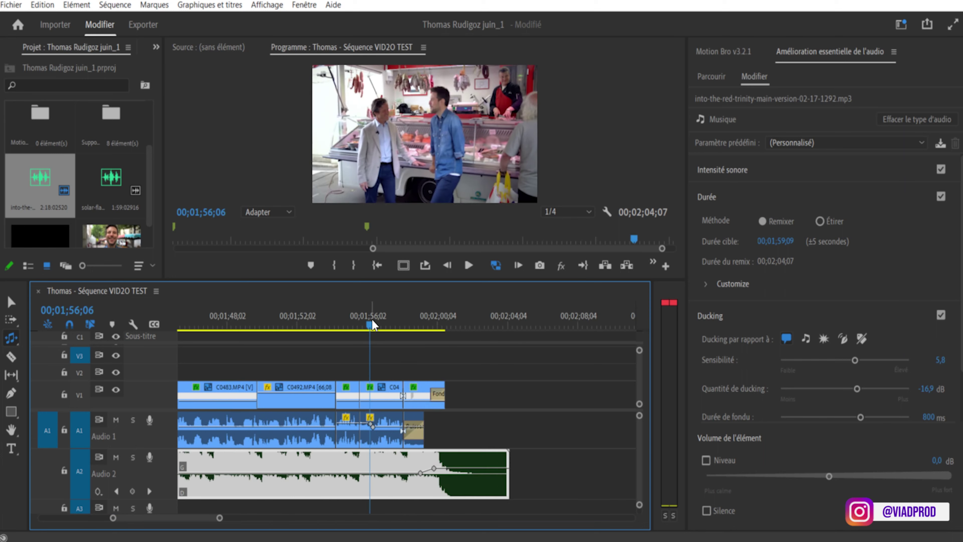
key(space)
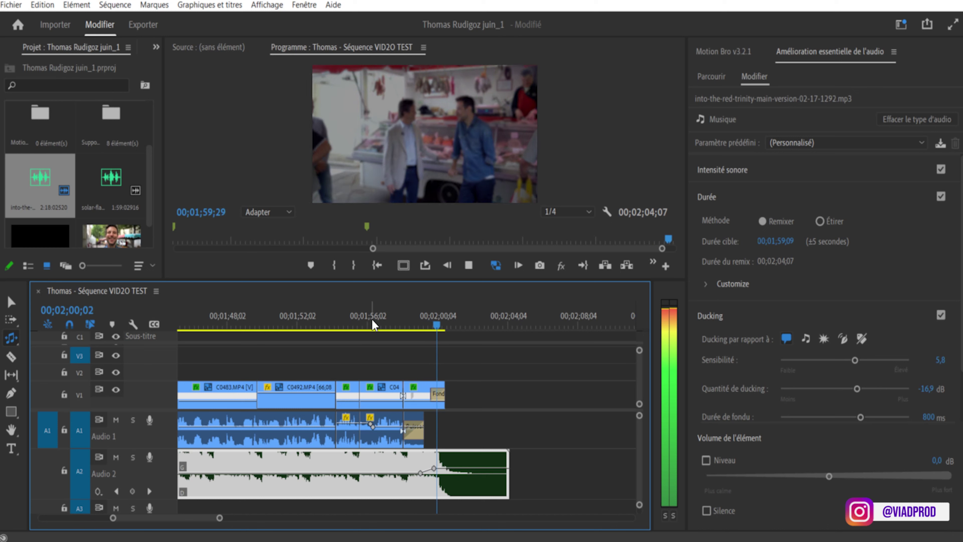
click(377, 325)
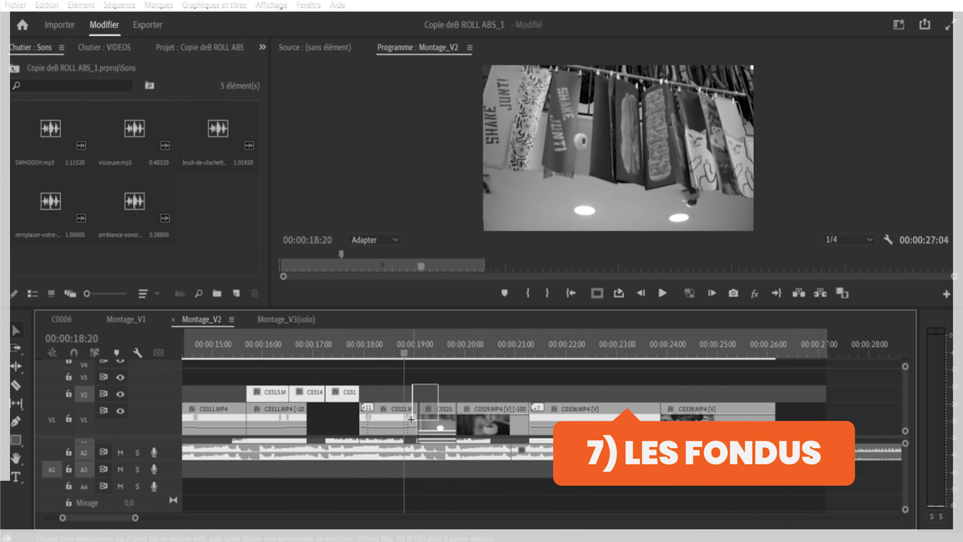
Add a cross dissolve at the cut between C0321 and C0325 in Montage_V2, then place the playhead at 00:00:18:20.
drag(411, 425, 413, 427)
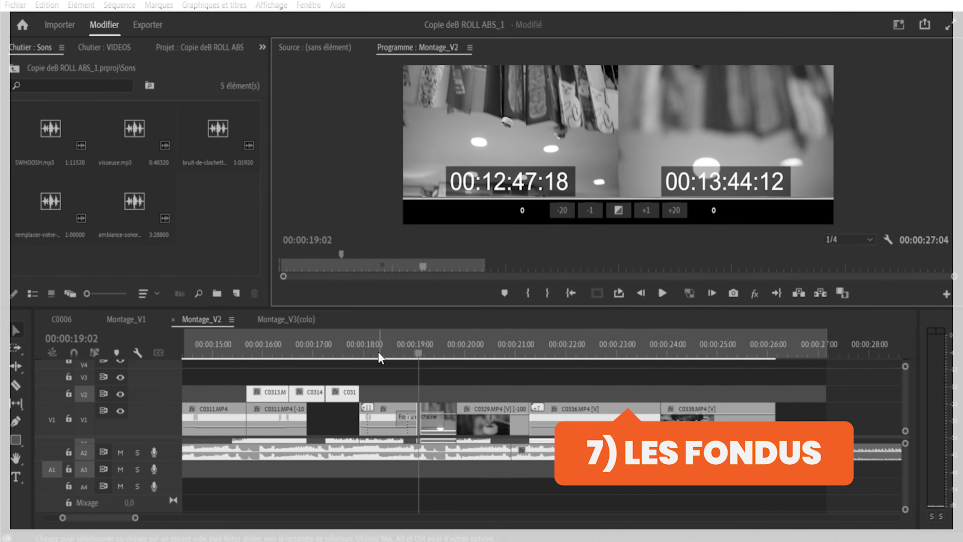
click(382, 345)
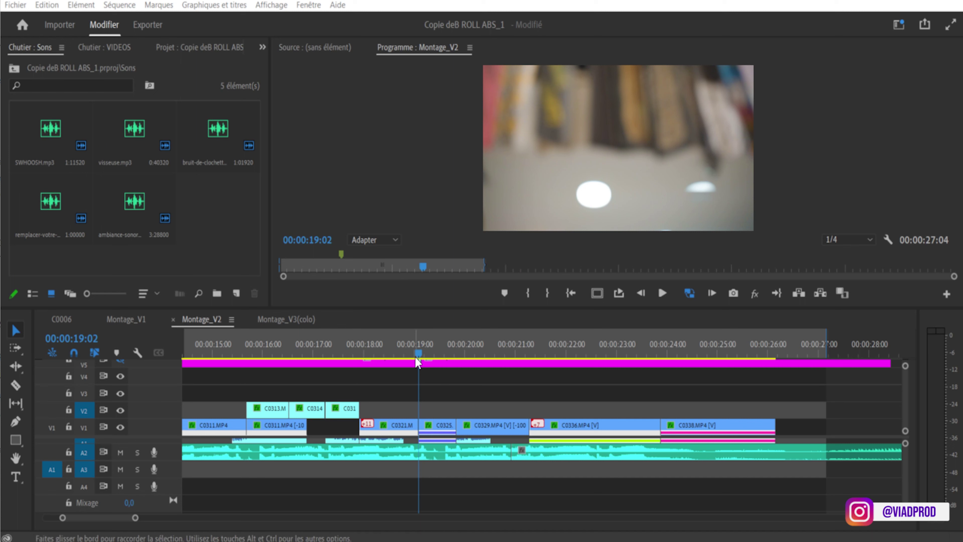
click(401, 358)
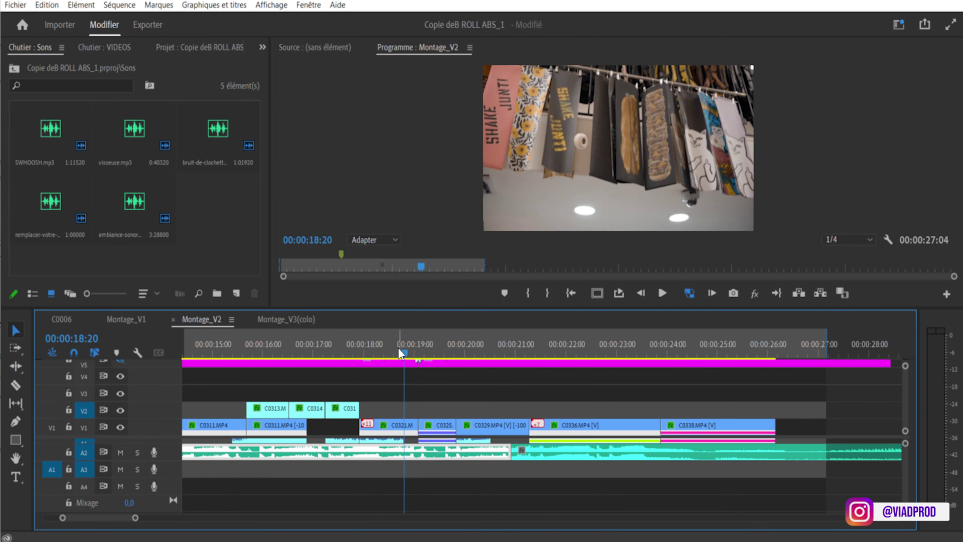
Apply the default transition to the V1 cut between C0321 and C0325 and play it back from 00:00:18:16.
drag(170, 425, 172, 402)
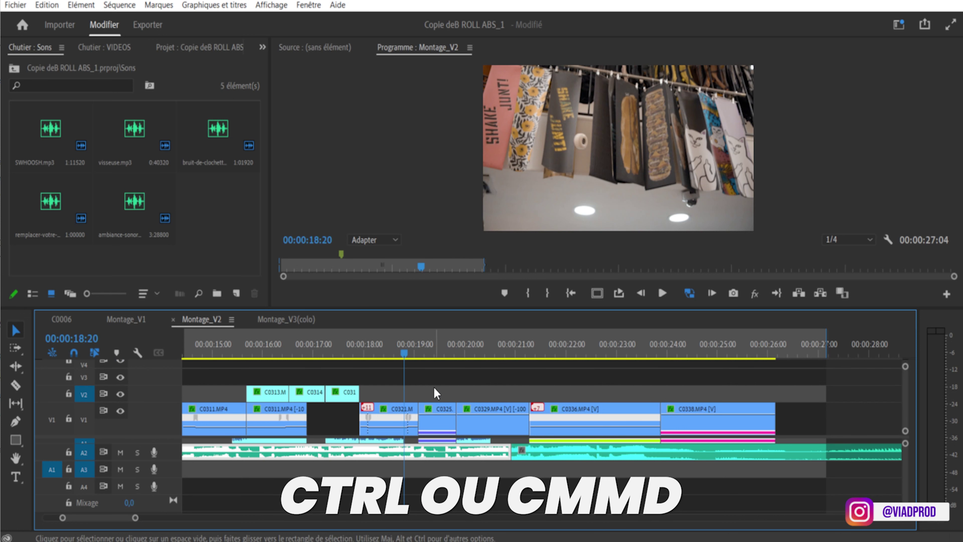
drag(437, 384, 411, 419)
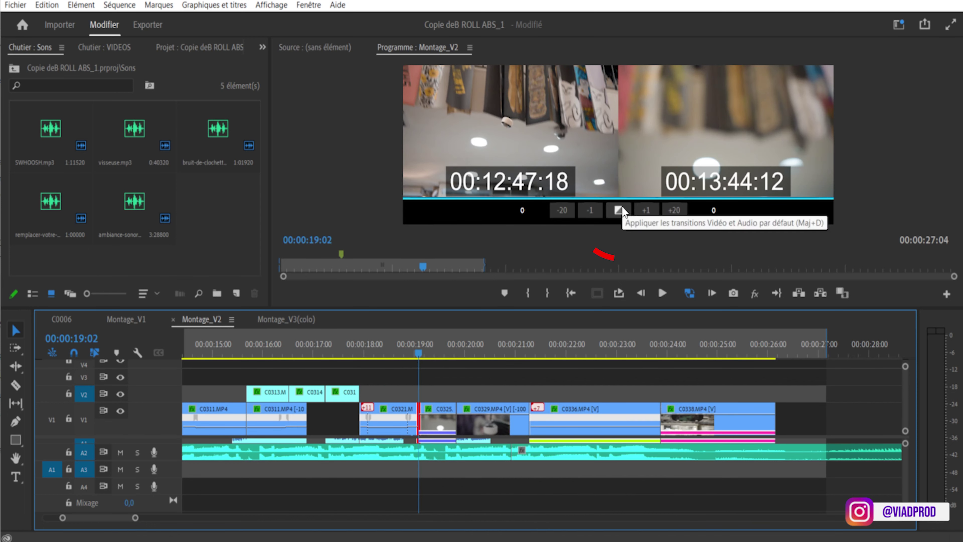
click(619, 210)
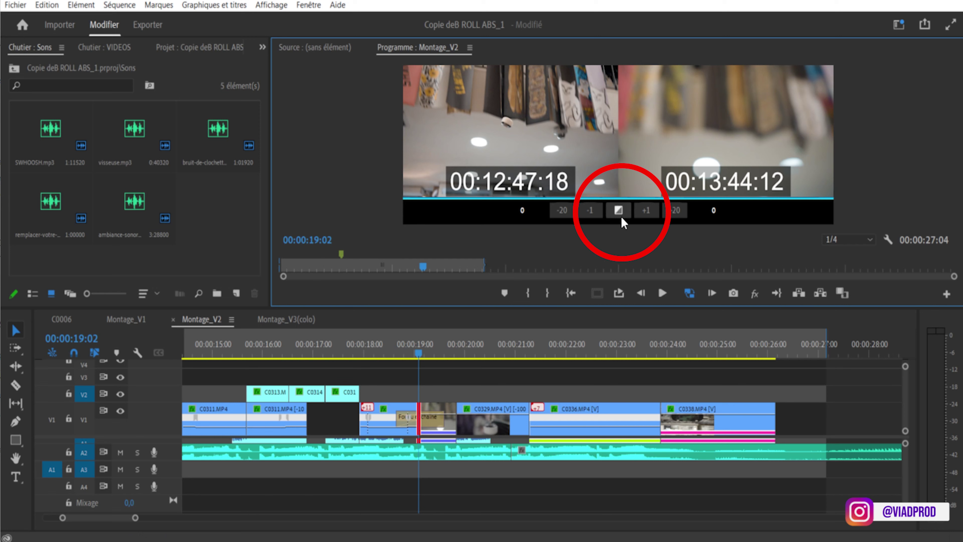
click(384, 353)
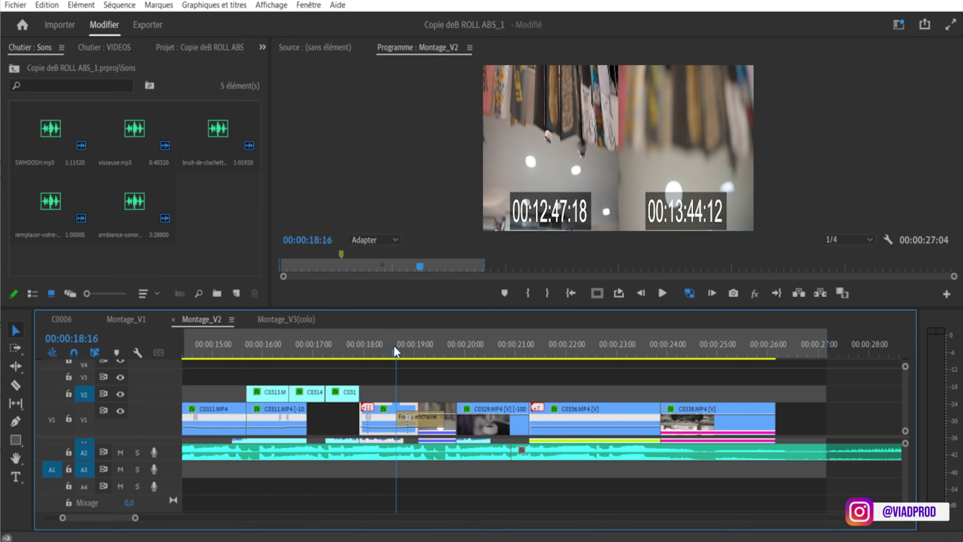
key(space)
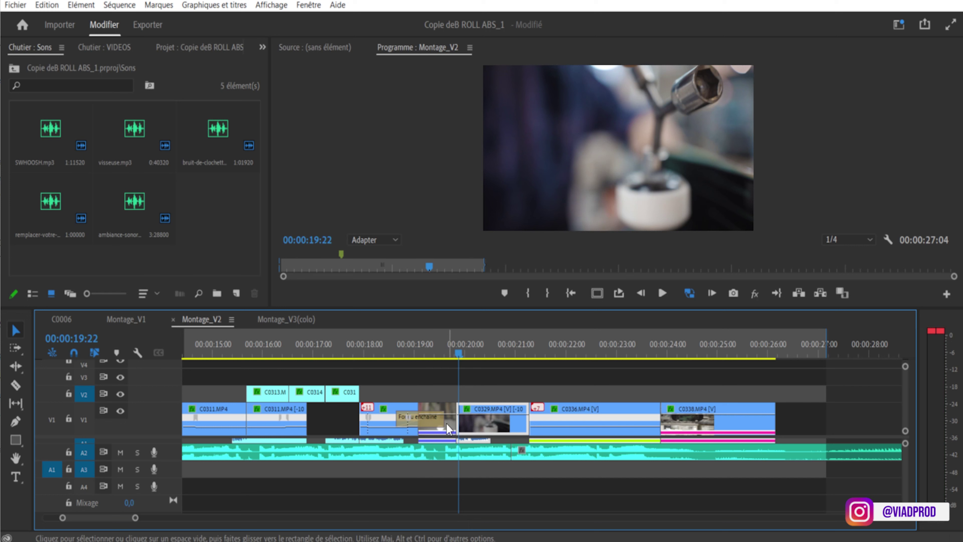
Apply the default audio transition (Puissance constante) to the A2 music cut at 00:00:20:23.
drag(529, 477, 505, 457)
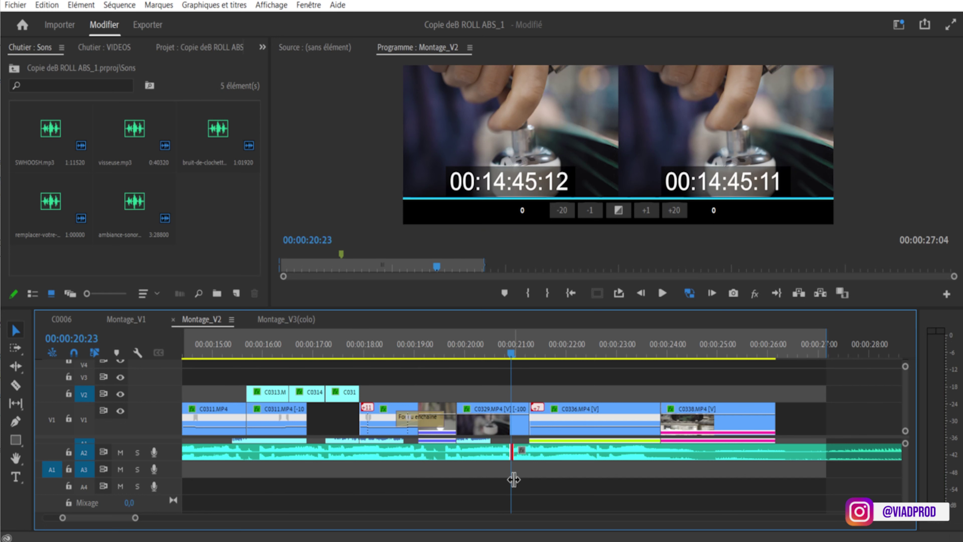
key(space)
key(space)
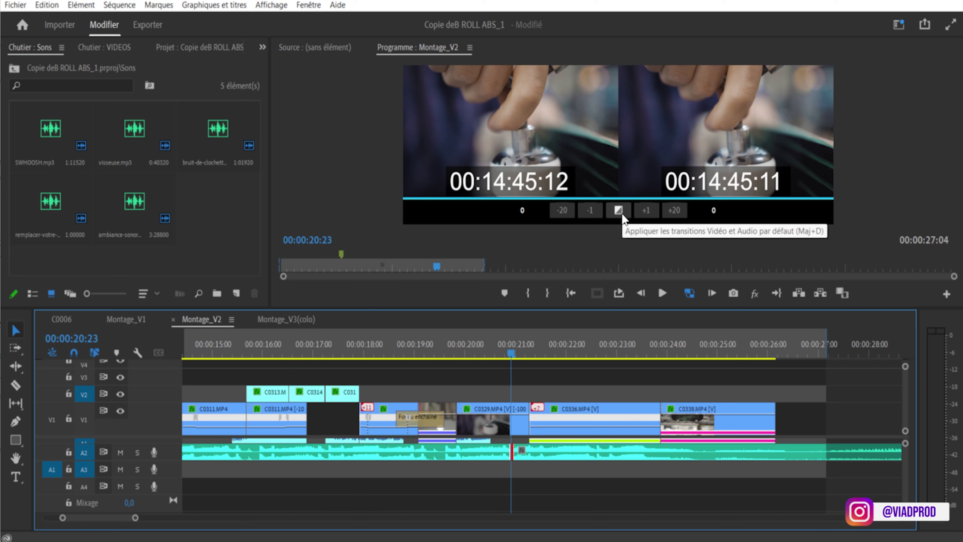
click(619, 210)
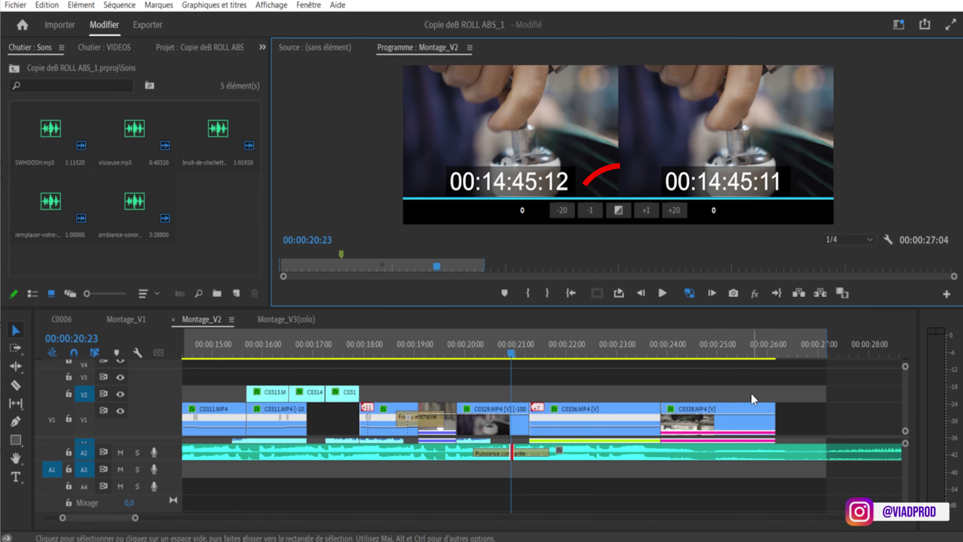
Apply the default transition to the end of the C0338 clip on V1 and play the fade from 00:00:25:11.
click(757, 377)
mouse_move(757, 352)
mouse_down()
mouse_move(769, 358)
mouse_move(755, 358)
mouse_up()
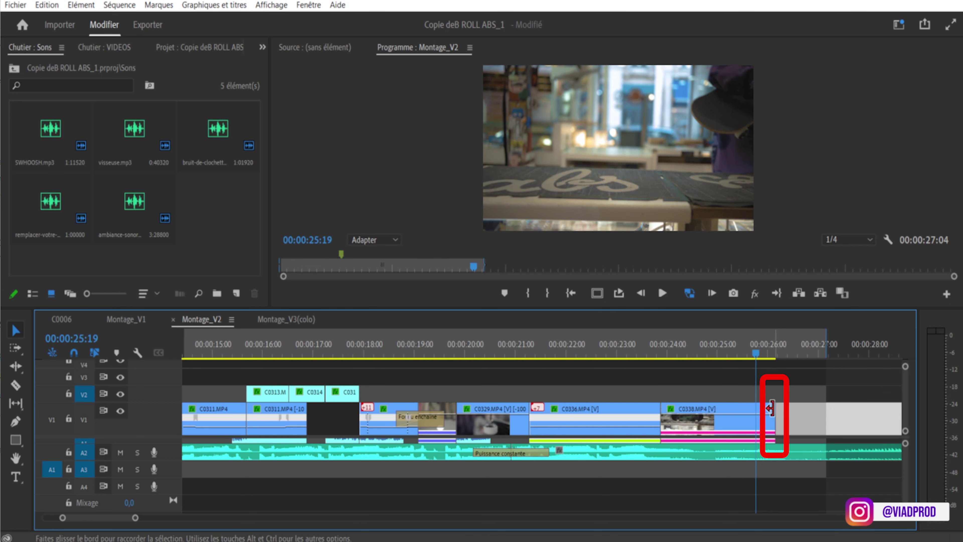
right_click(773, 416)
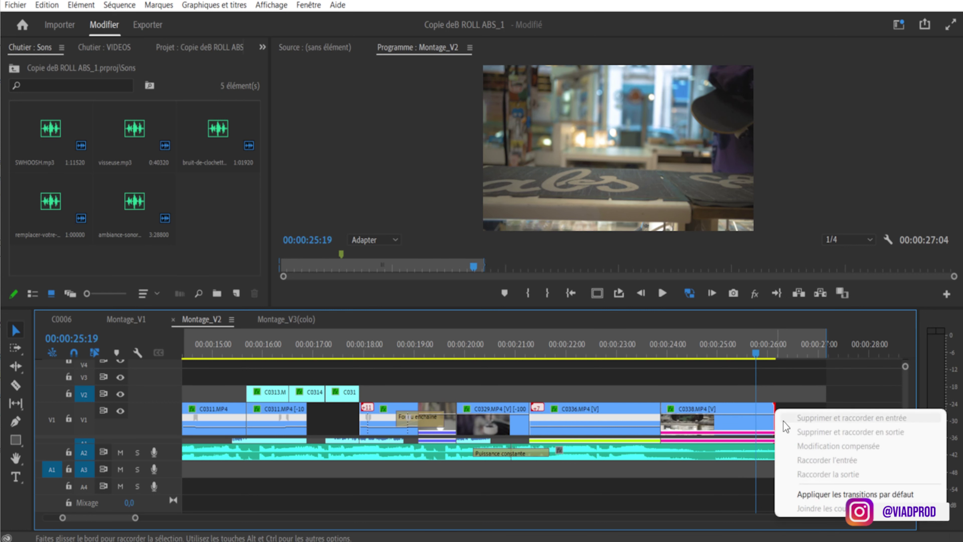
click(815, 495)
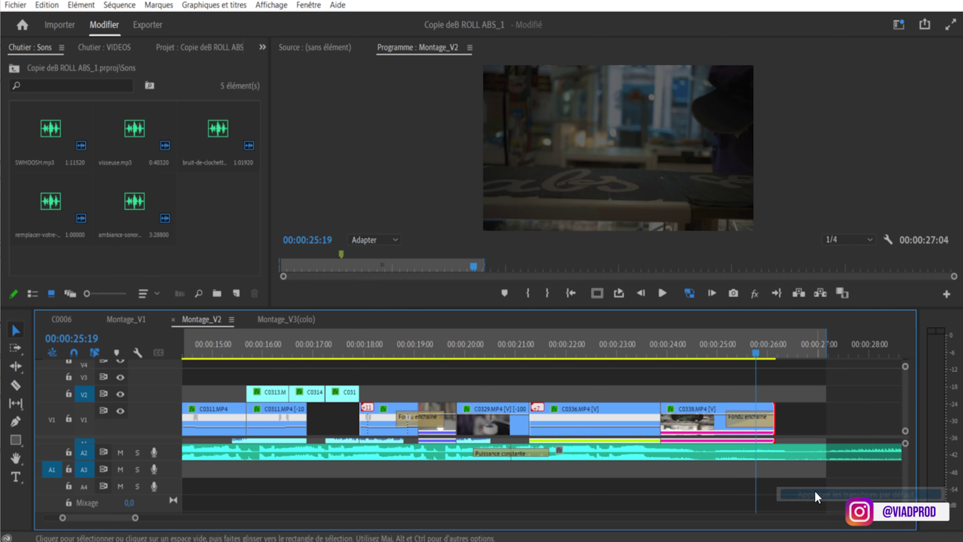
click(715, 353)
click(742, 344)
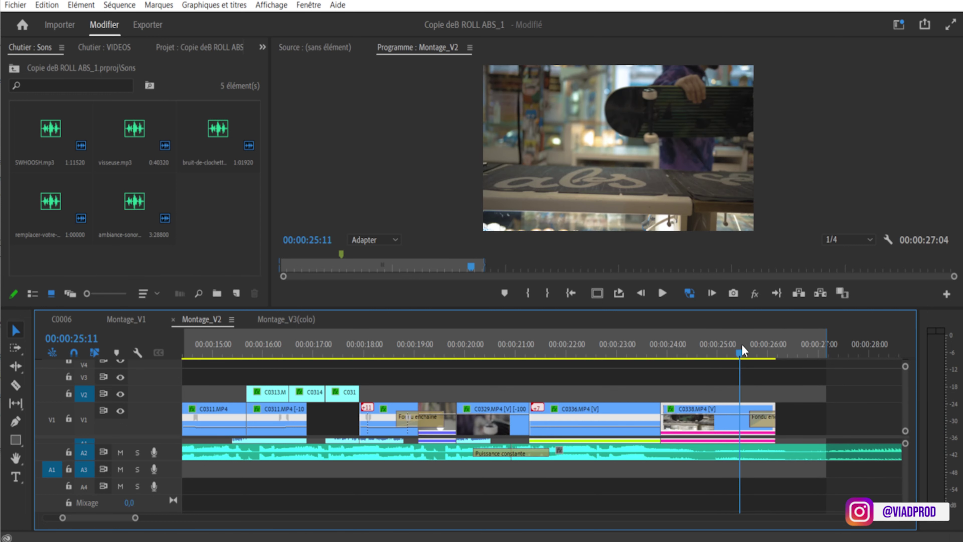
key(space)
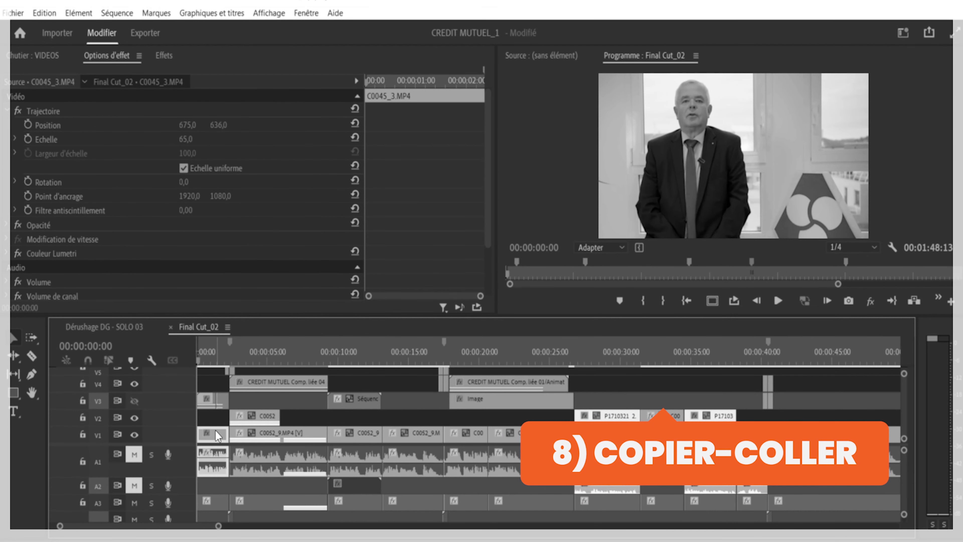
key(minus)
key(minus)
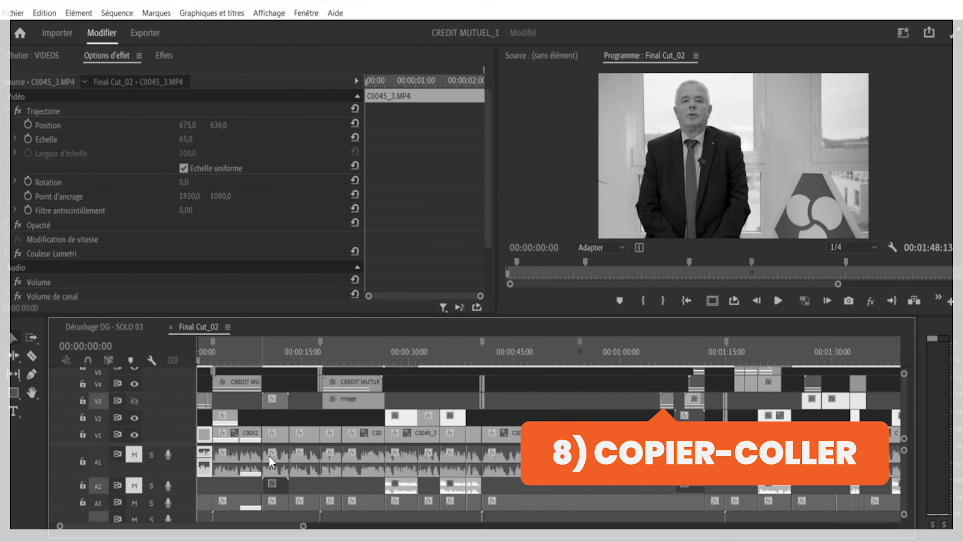
drag(530, 428, 212, 467)
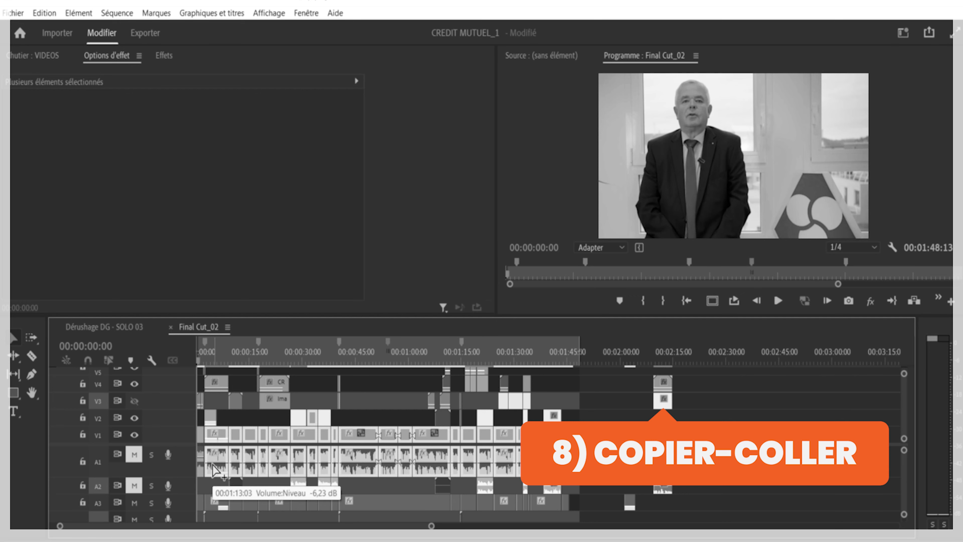
key(ctrl+alt+v)
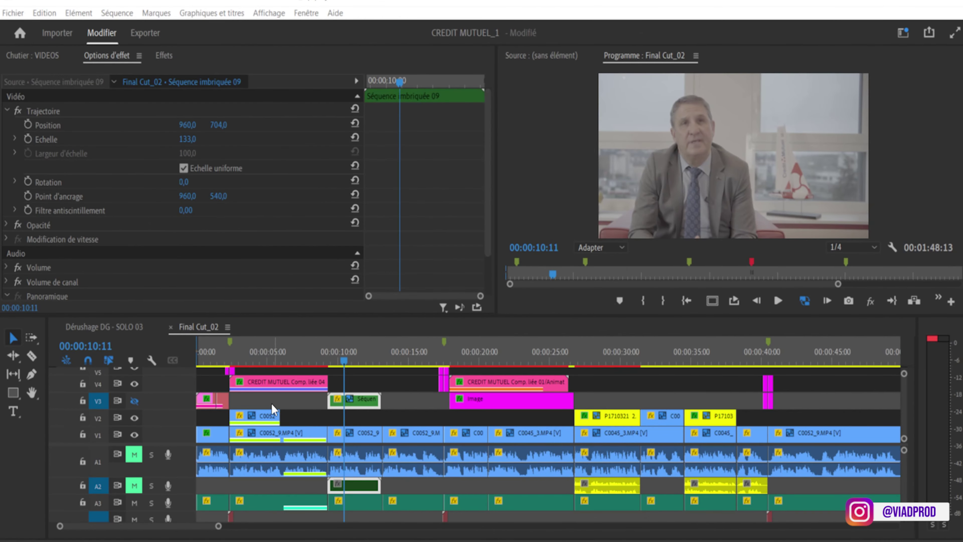
Examine the opening clips of Final Cut_02 and the Image clip's effects, ending at 00:00:00:00 with the first clip selected.
drag(212, 357, 198, 363)
click(218, 433)
drag(270, 358, 442, 388)
click(474, 398)
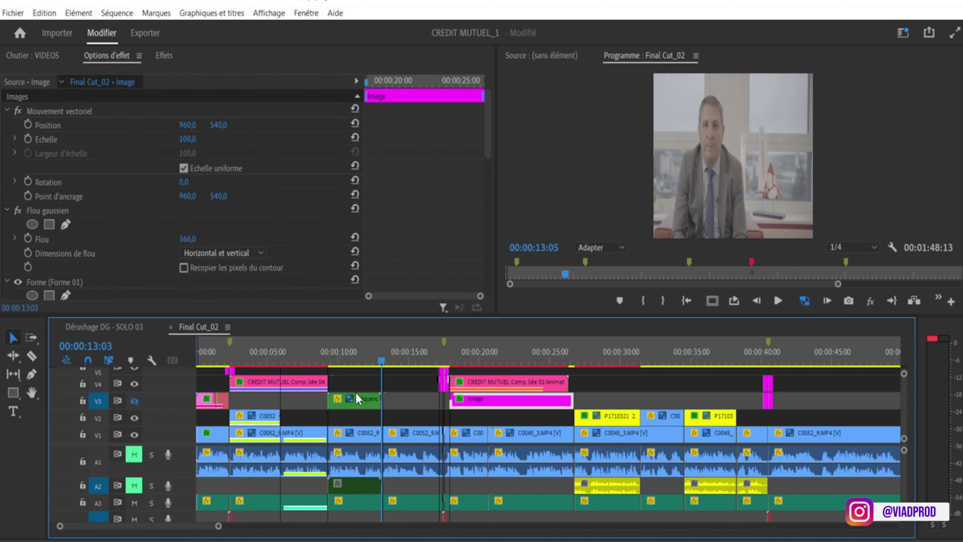
click(212, 432)
click(207, 354)
drag(208, 354, 199, 369)
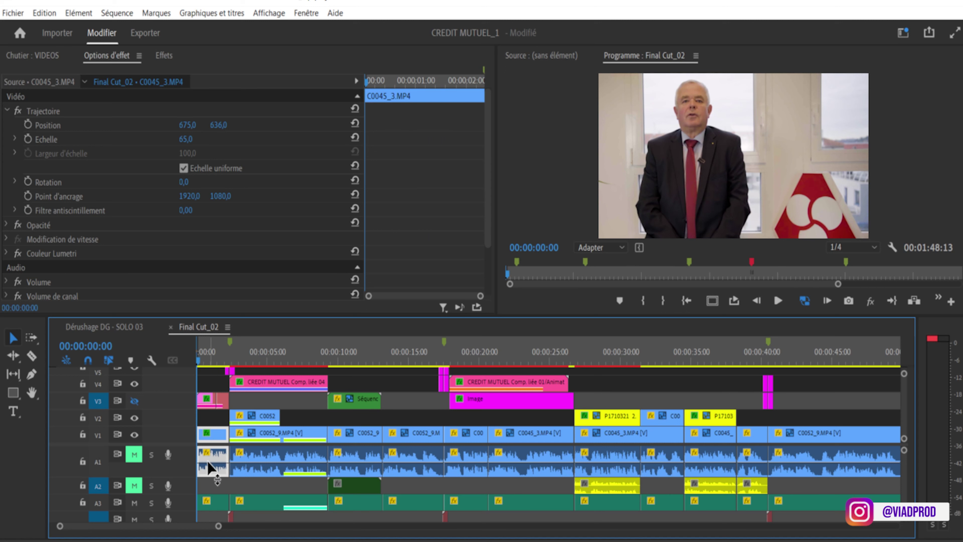
Adjust the audio level of the first C0045_3.MP4 clip and copy the clip with its attributes.
drag(207, 460, 207, 455)
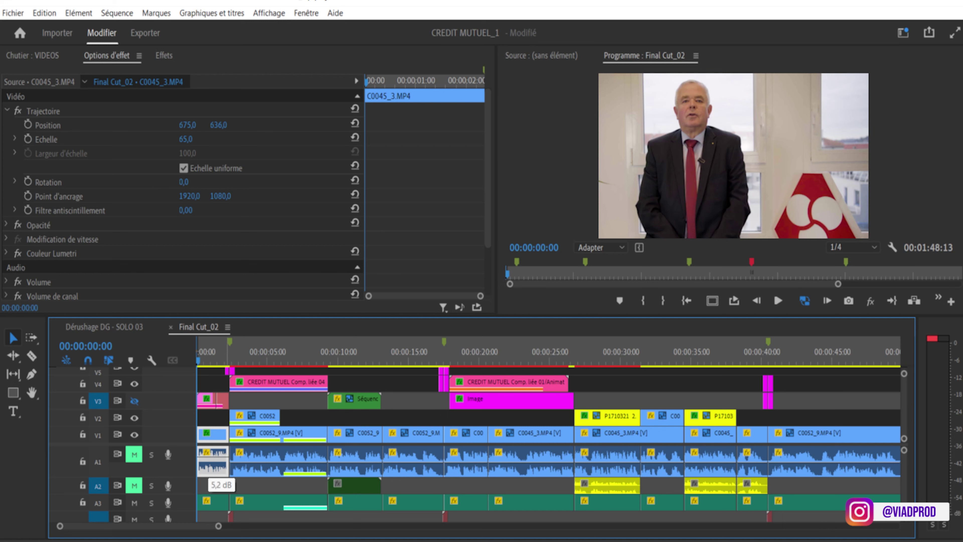
drag(217, 472, 217, 466)
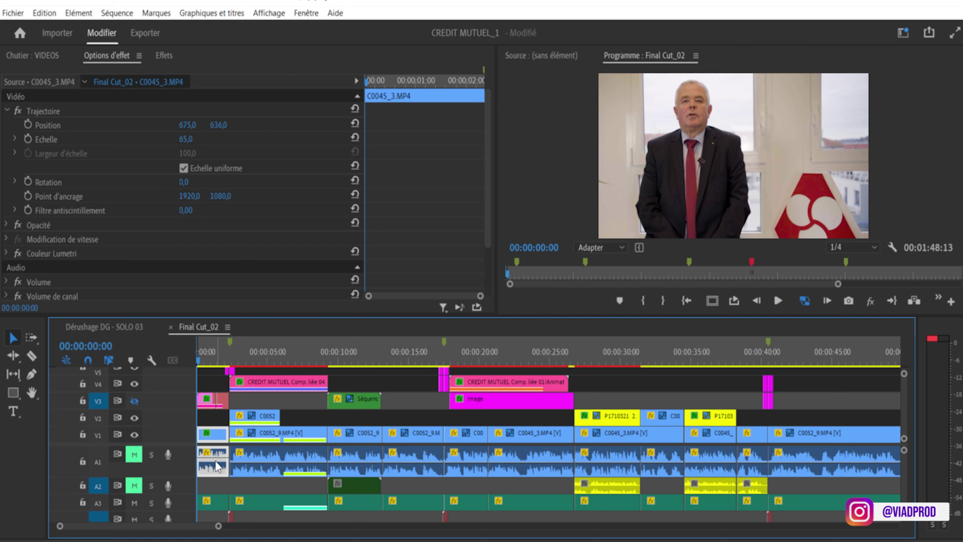
click(210, 424)
click(217, 434)
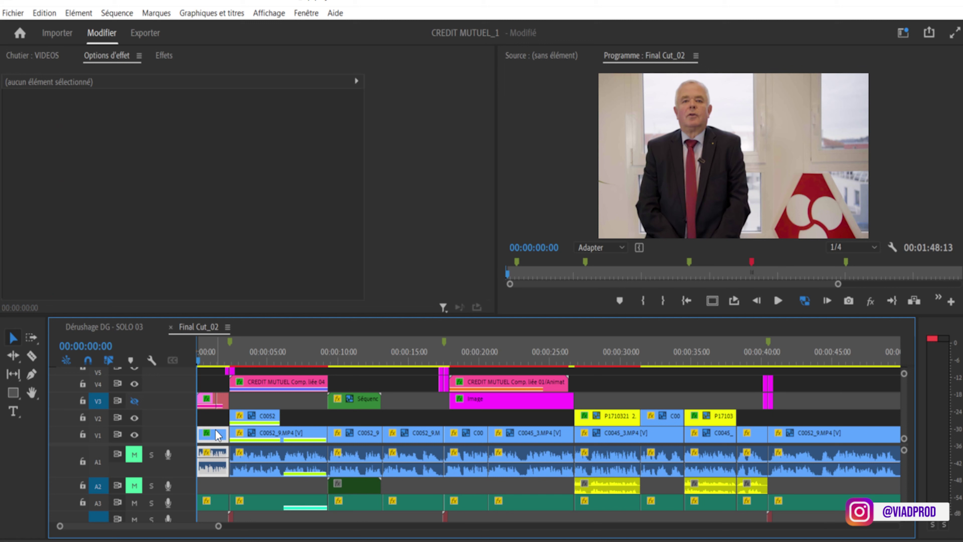
mouse_move(217, 436)
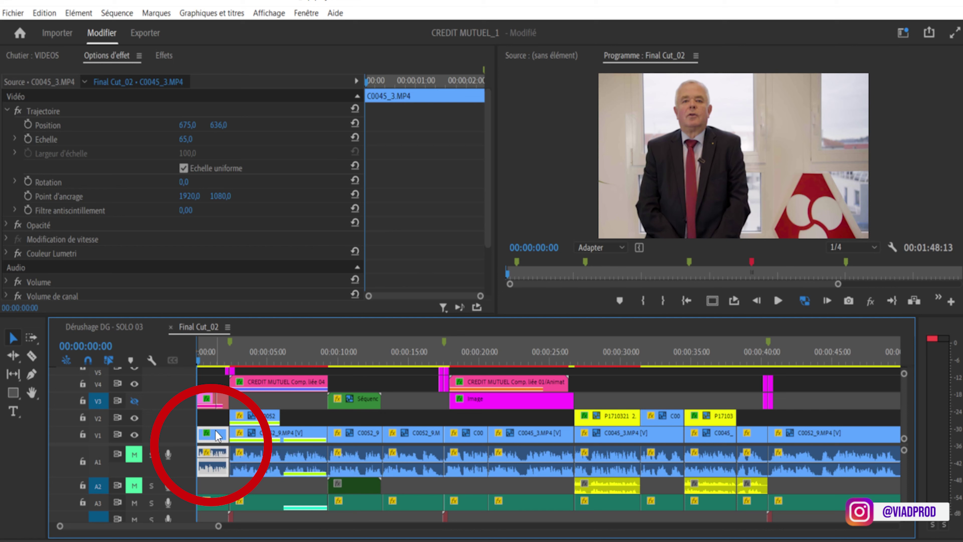
key(ctrl+c)
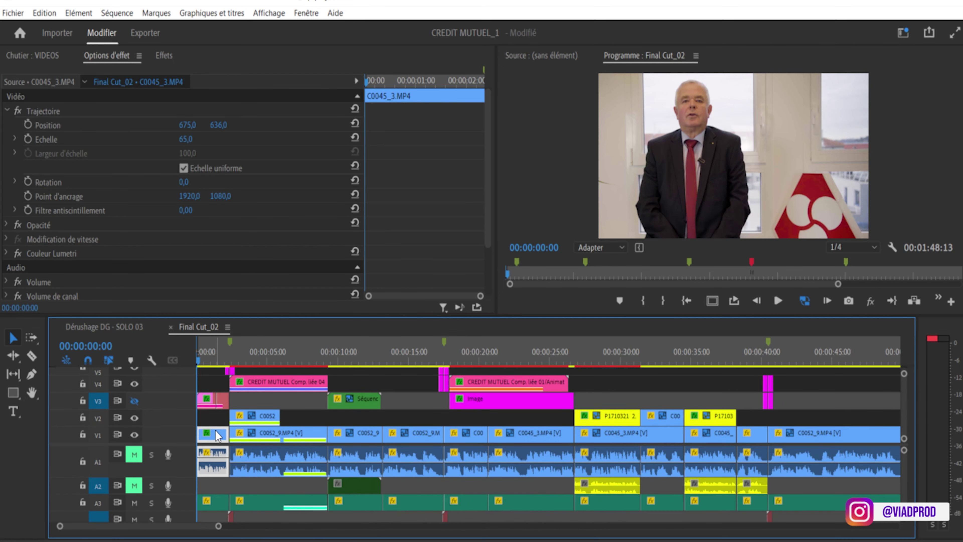
Select the remaining interview clips on V1 and A1 and set up pasting the copied attributes with the Couleur Lumetri effect included.
key(minus)
key(minus)
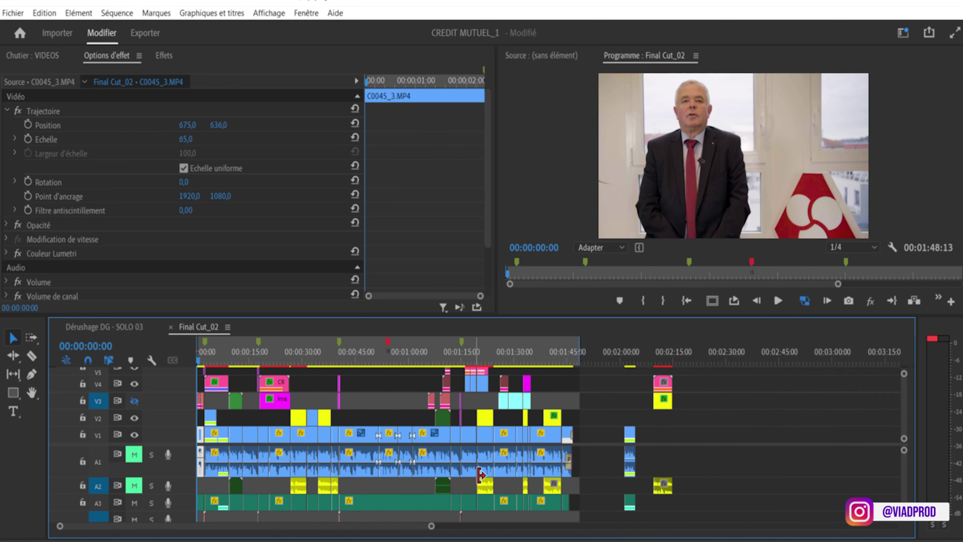
drag(590, 437, 214, 470)
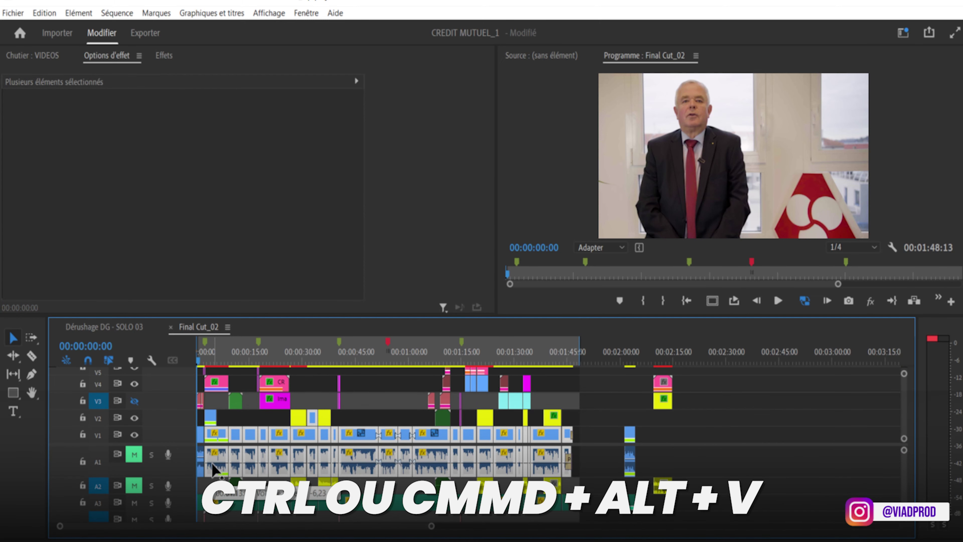
key(ctrl+alt+v)
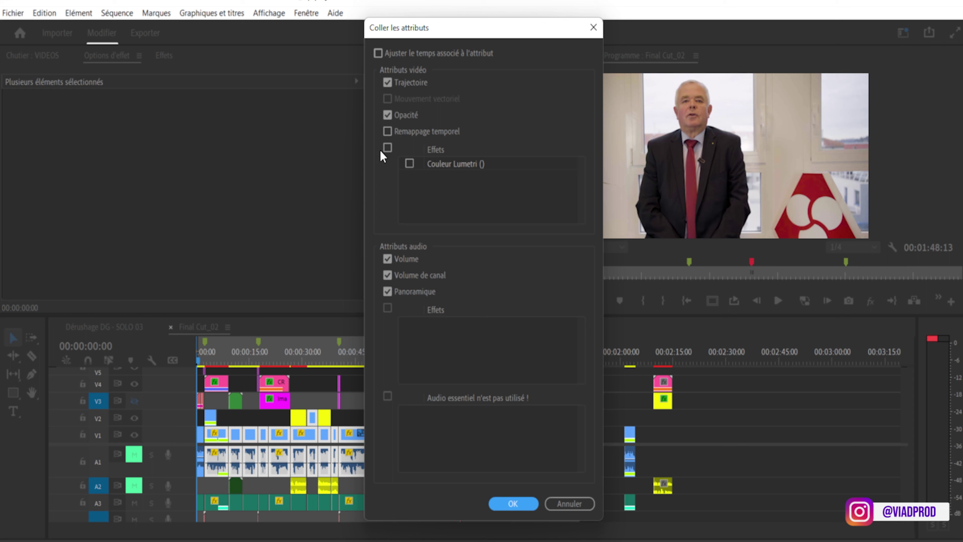
click(387, 147)
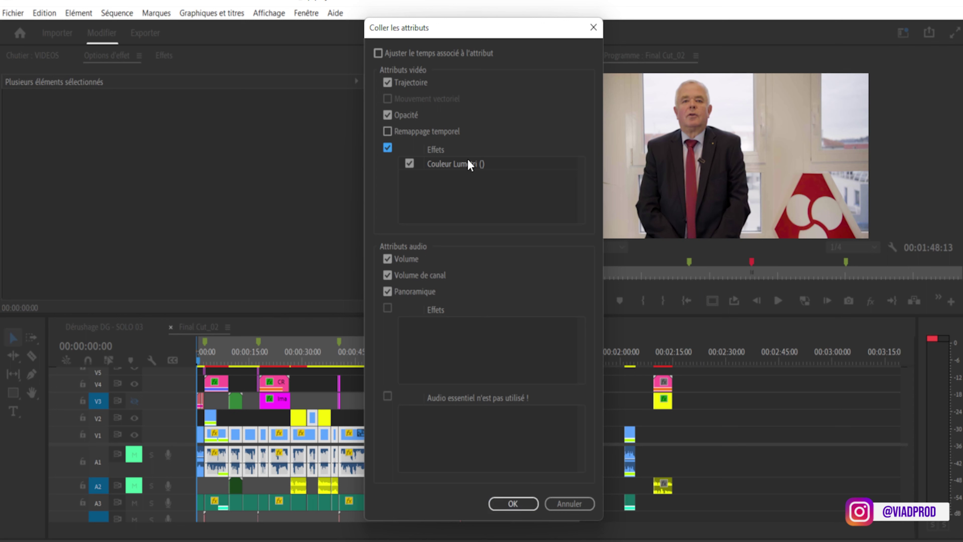